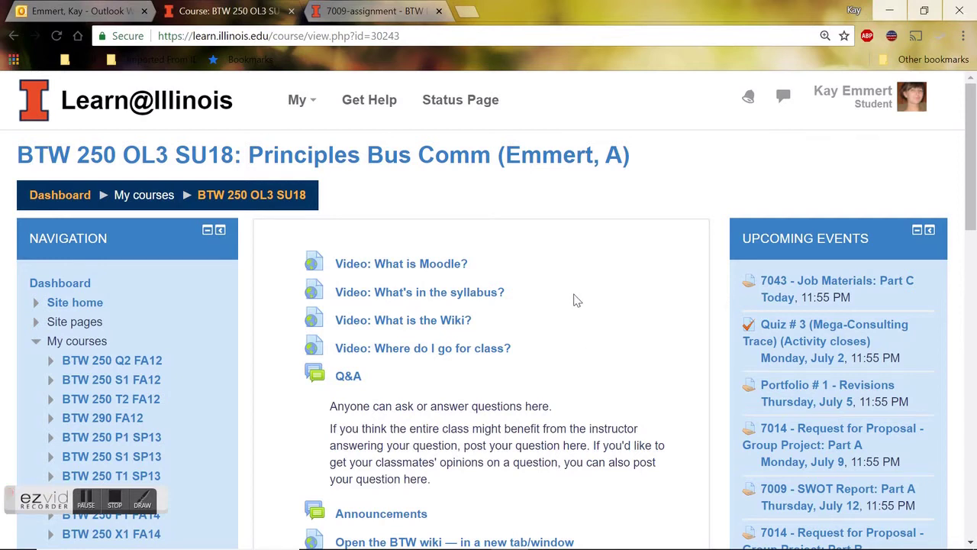
- Scroll the course page to Week 6, showing 7009 SWOT Report Part B and its memo template
scroll(576, 300, "down", 1)
scroll(576, 300, "down", 2)
scroll(576, 300, "down", 1)
scroll(576, 300, "down", 2)
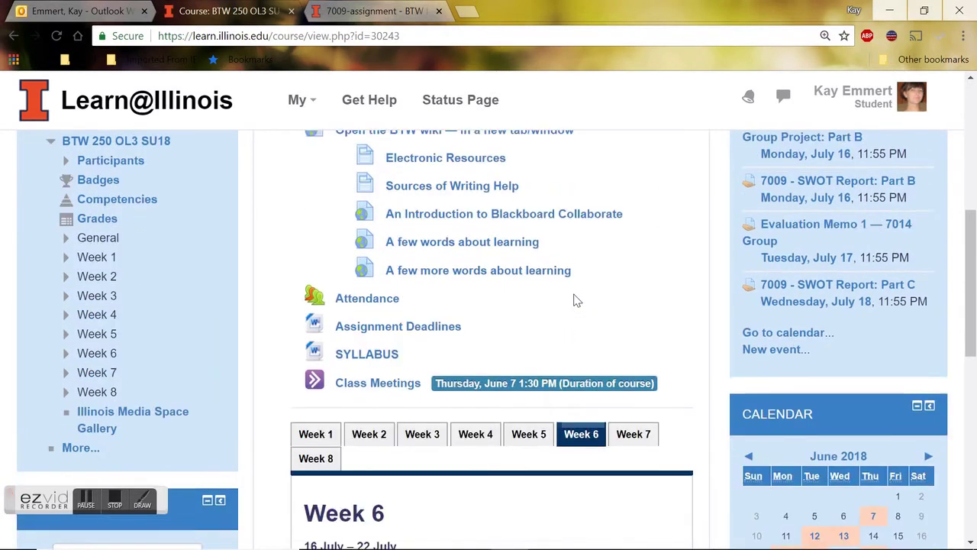
scroll(577, 300, "down", 1)
scroll(576, 300, "down", 2)
scroll(576, 300, "down", 1)
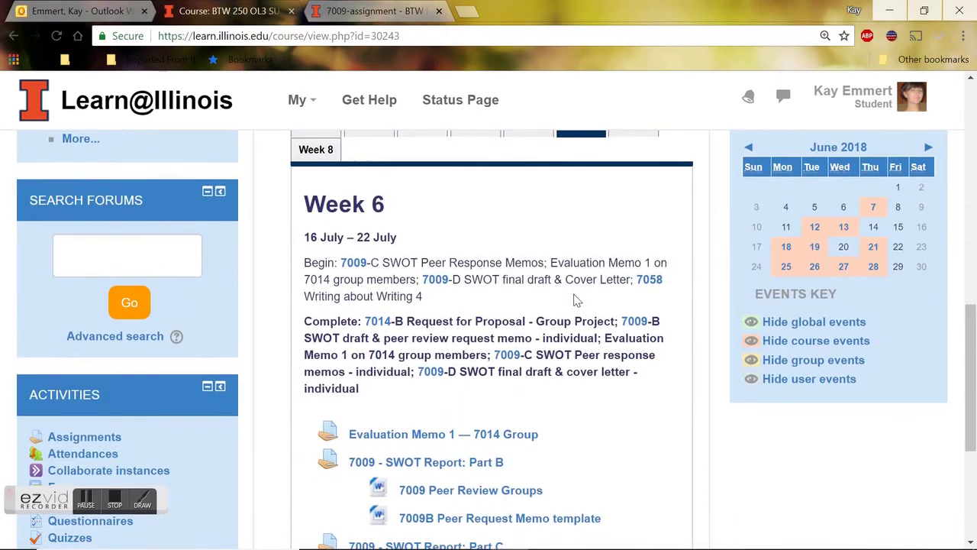
scroll(576, 300, "up", 1)
scroll(576, 300, "down", 1)
scroll(576, 300, "down", 2)
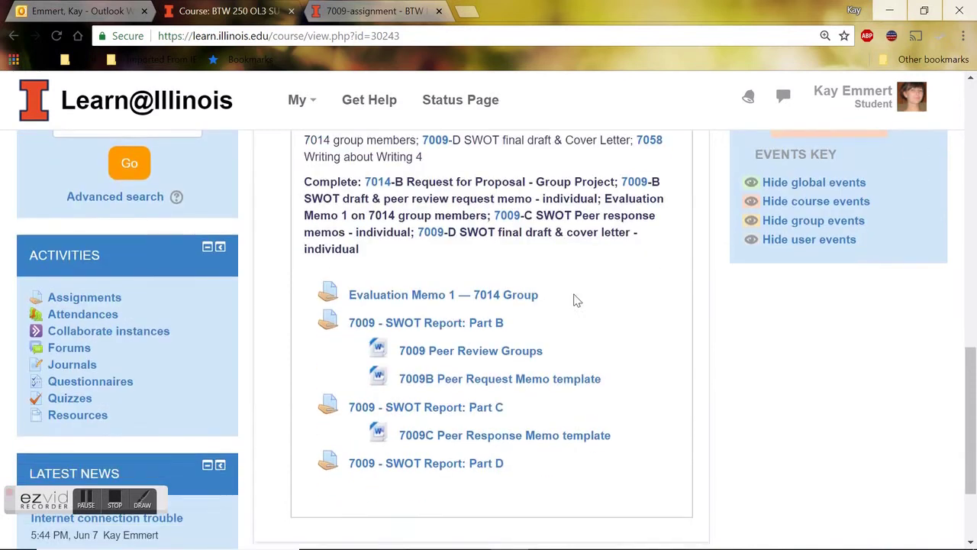
scroll(577, 299, "down", 1)
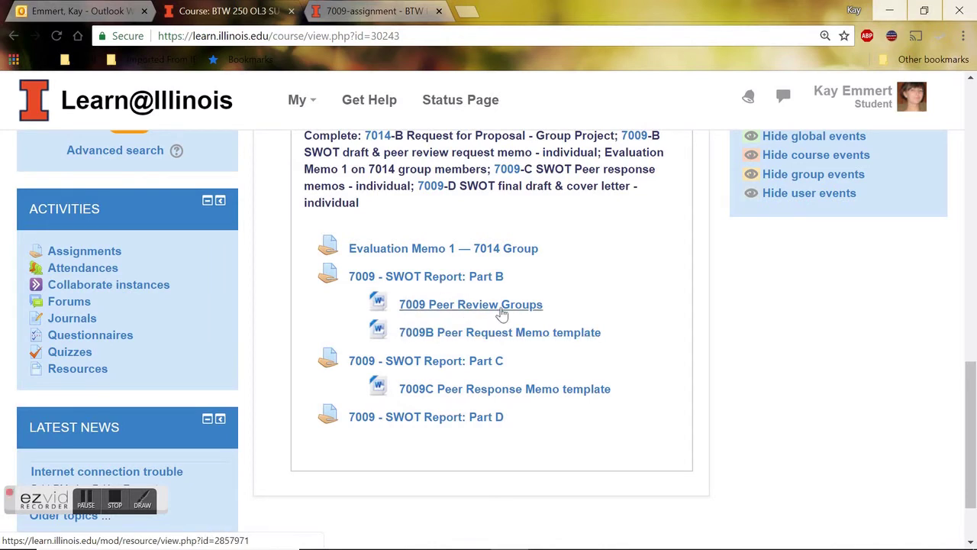
scroll(645, 265, "up", 1)
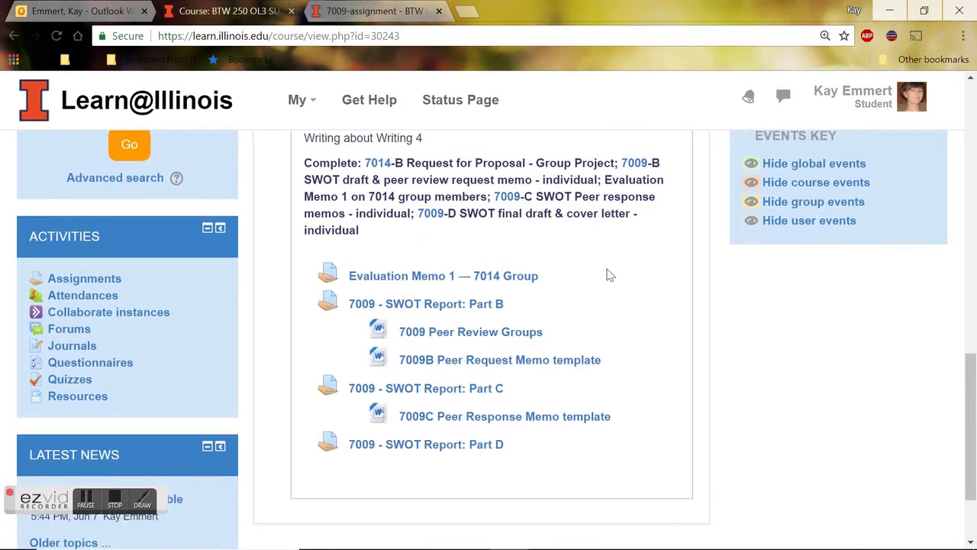
scroll(599, 280, "up", 2)
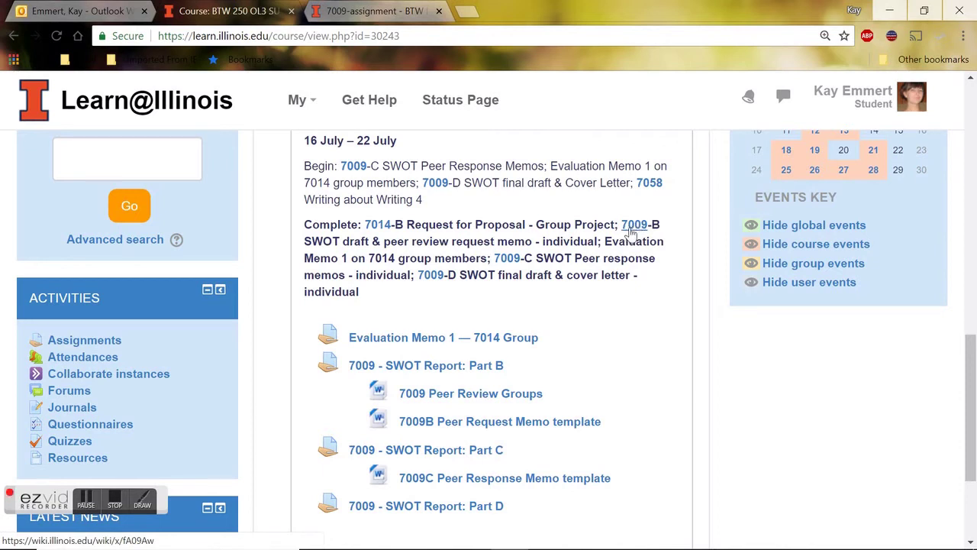
- Switch to the 7009-assignment wiki page and highlight its Child 7009-A to 7009-D deliverable lists
left_click(336, 14)
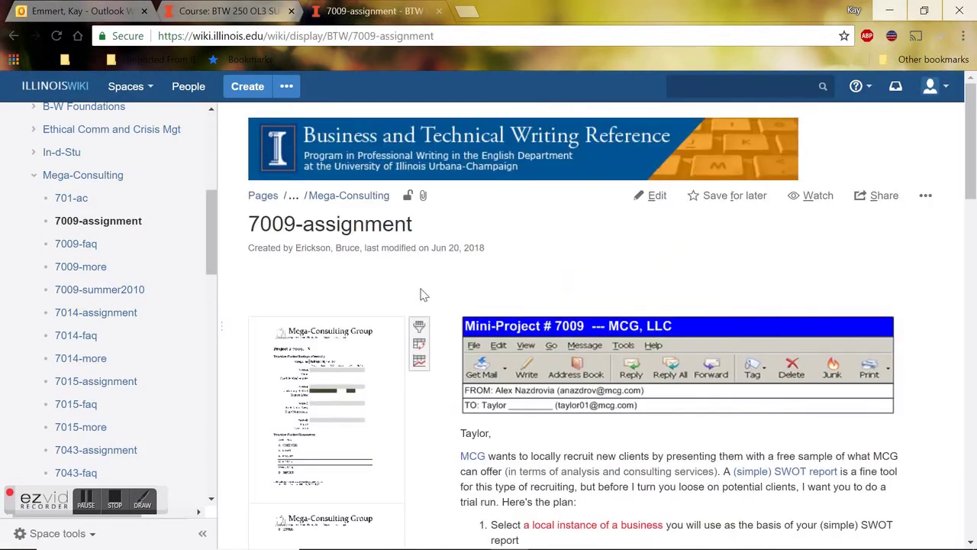
scroll(425, 295, "down", 3)
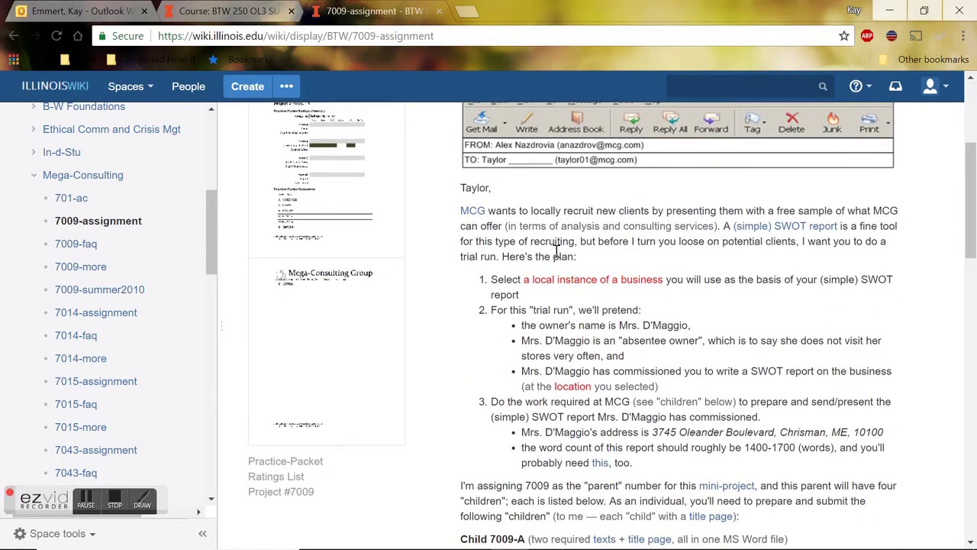
scroll(556, 251, "down", 2)
scroll(556, 250, "down", 2)
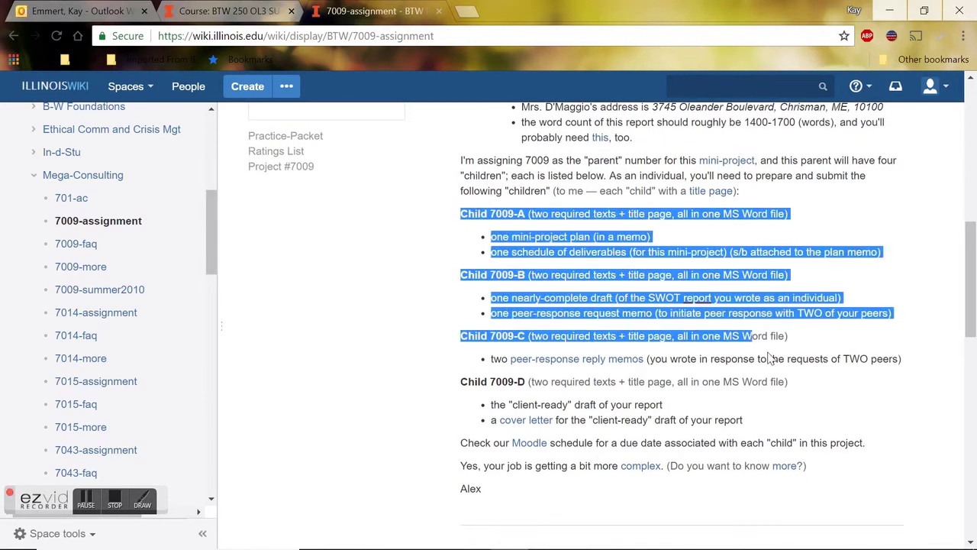
left_click_drag(460, 219, 812, 395)
left_click(301, 315)
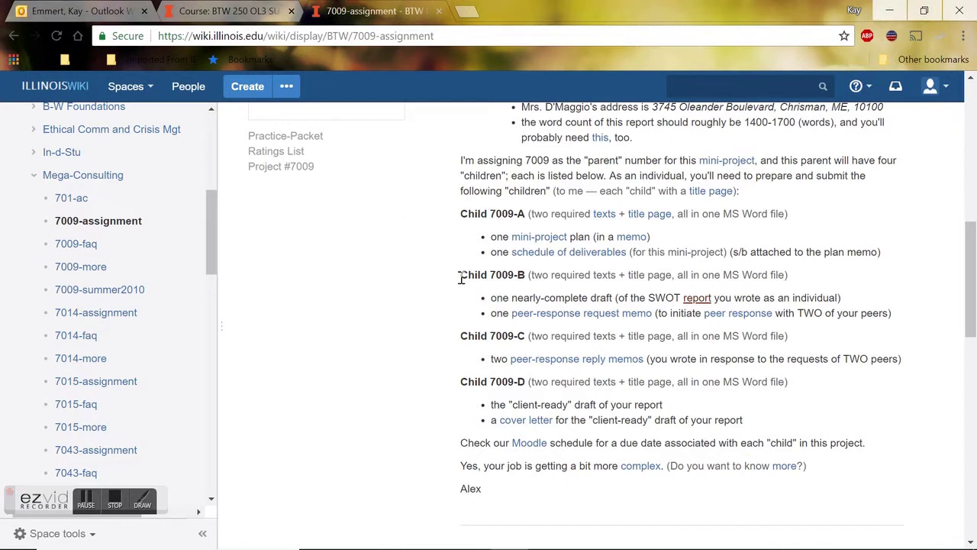
mouse_move(460, 279)
left_mouse_down()
mouse_move(919, 298)
mouse_move(922, 318)
mouse_move(896, 319)
mouse_move(891, 308)
left_mouse_up()
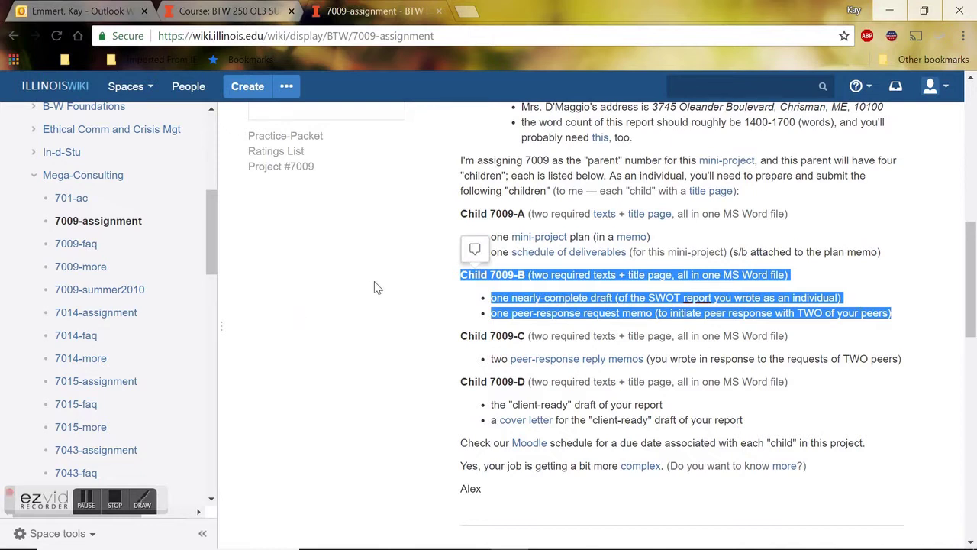
left_click(439, 289)
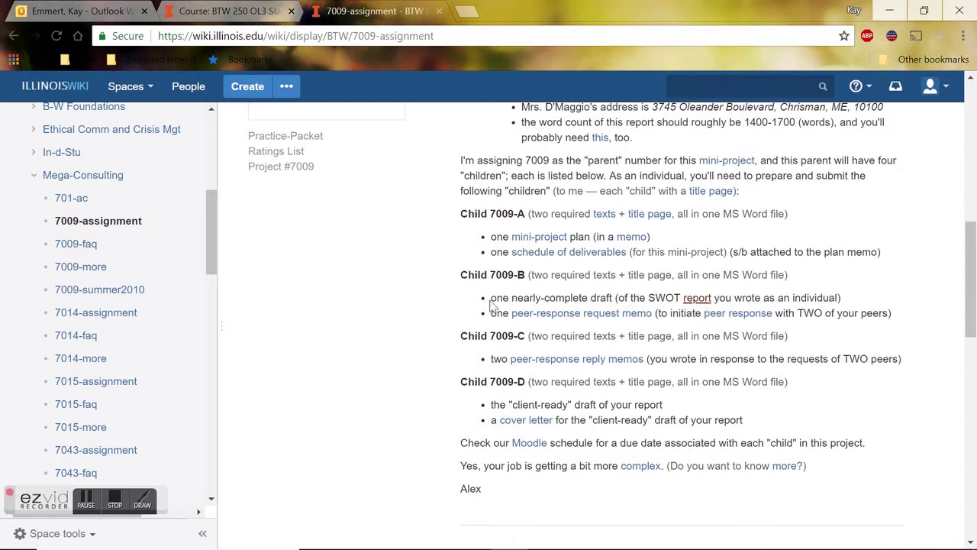
left_click_drag(491, 298, 853, 303)
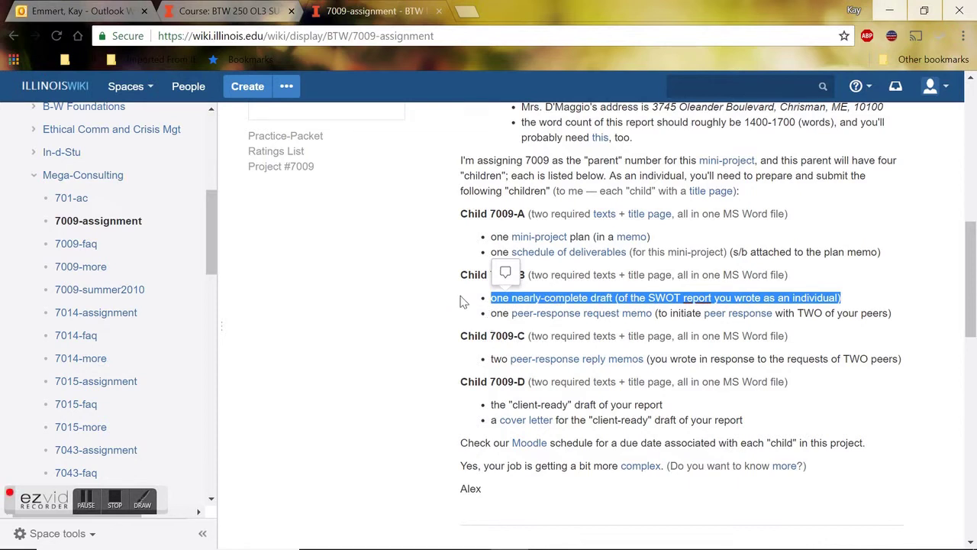
left_click(461, 301)
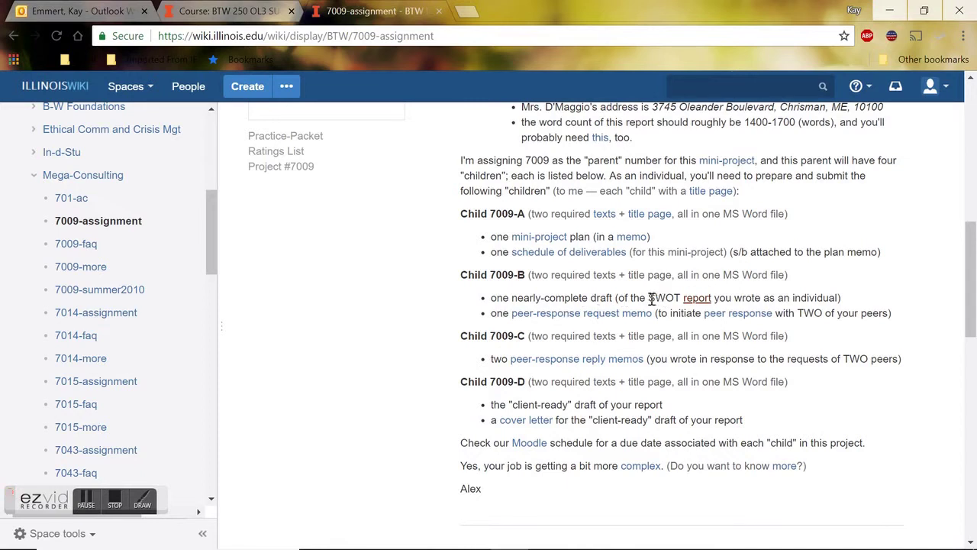
left_click_drag(652, 298, 656, 300)
left_click(665, 297)
left_click_drag(655, 298, 664, 298)
left_click(678, 299)
left_click_drag(456, 280, 897, 318)
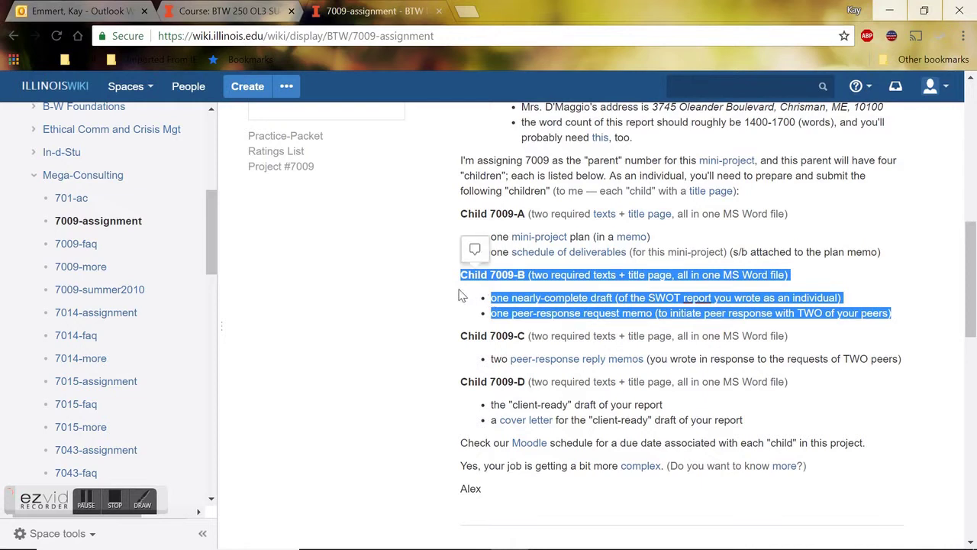
left_click(461, 296)
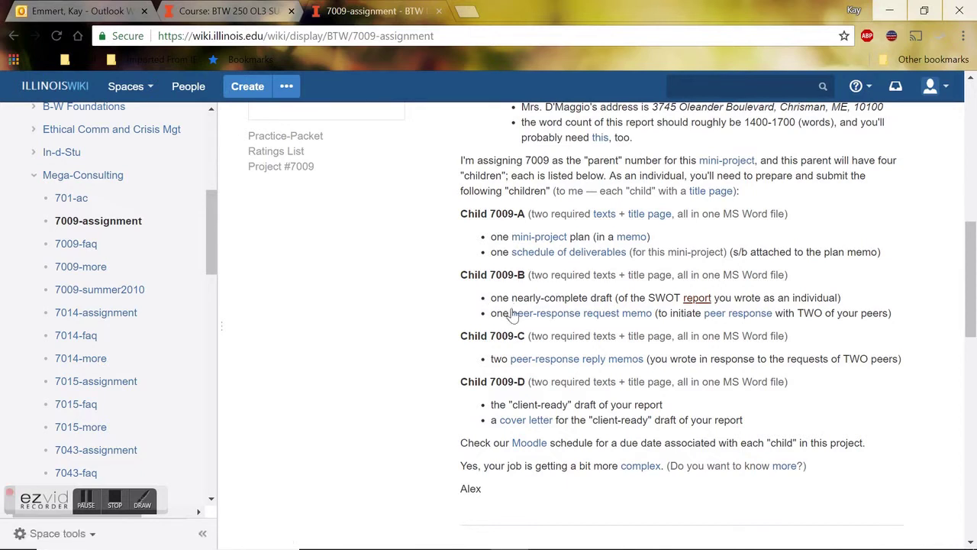
left_click_drag(628, 278, 680, 281)
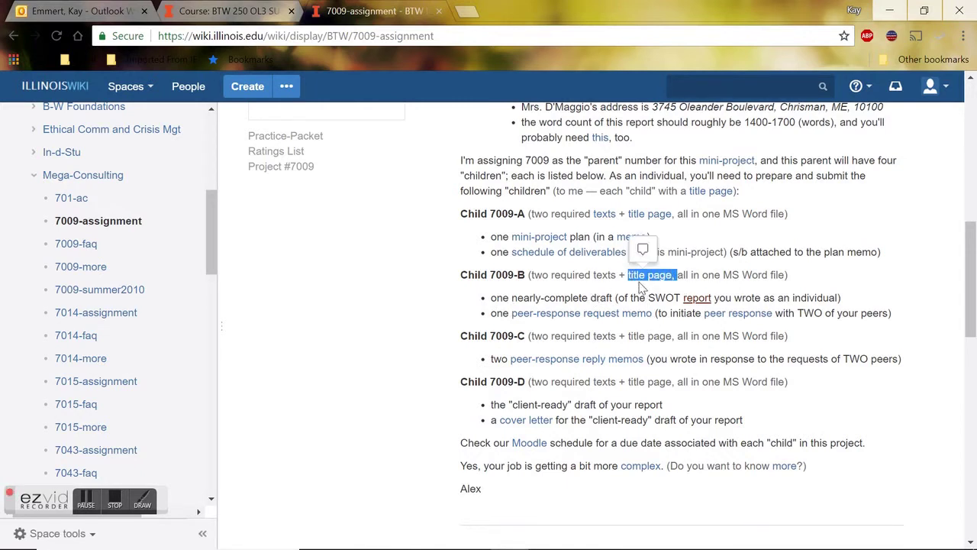
left_click(542, 301)
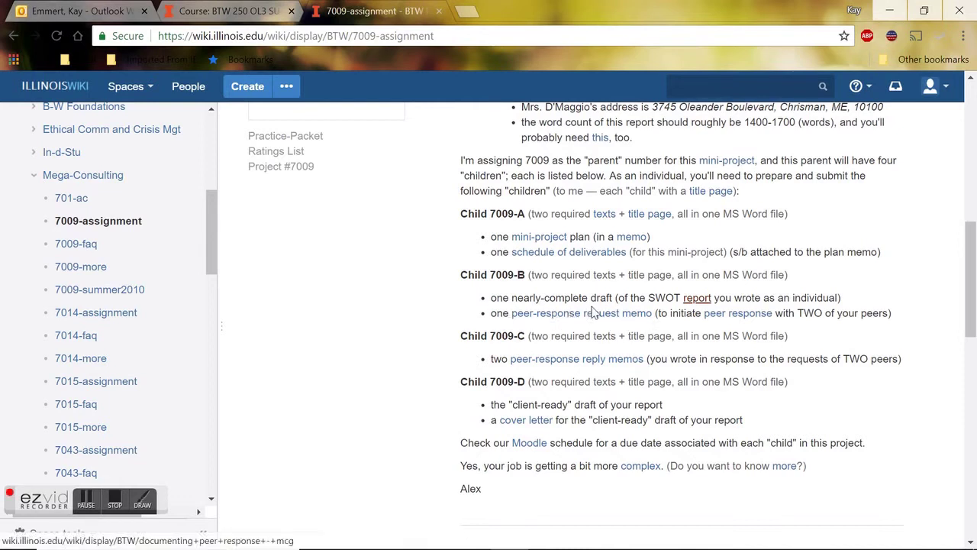
- Return to the BTW 250 course page, then bring the 7009B peer review memo up in Word
left_click(229, 11)
scroll(609, 263, "down", 1)
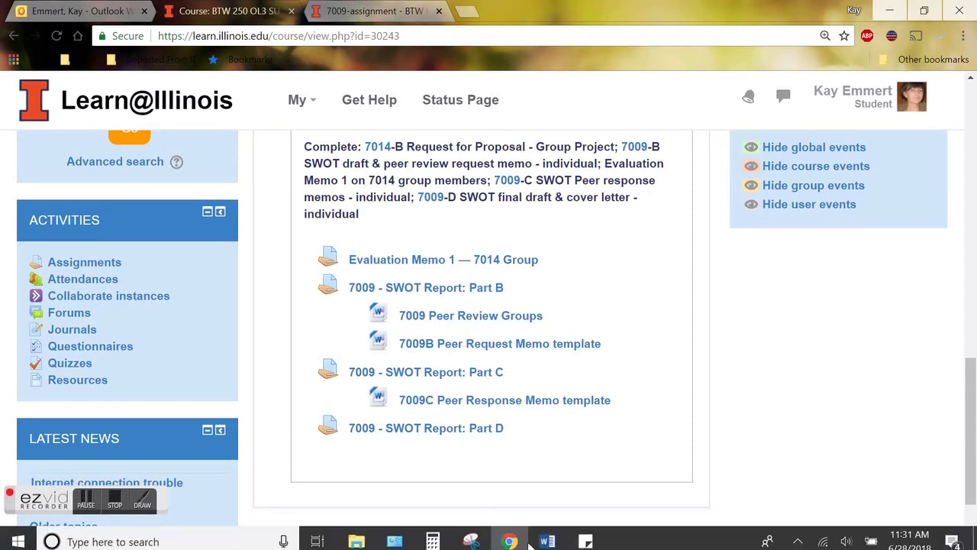
mouse_move(546, 534)
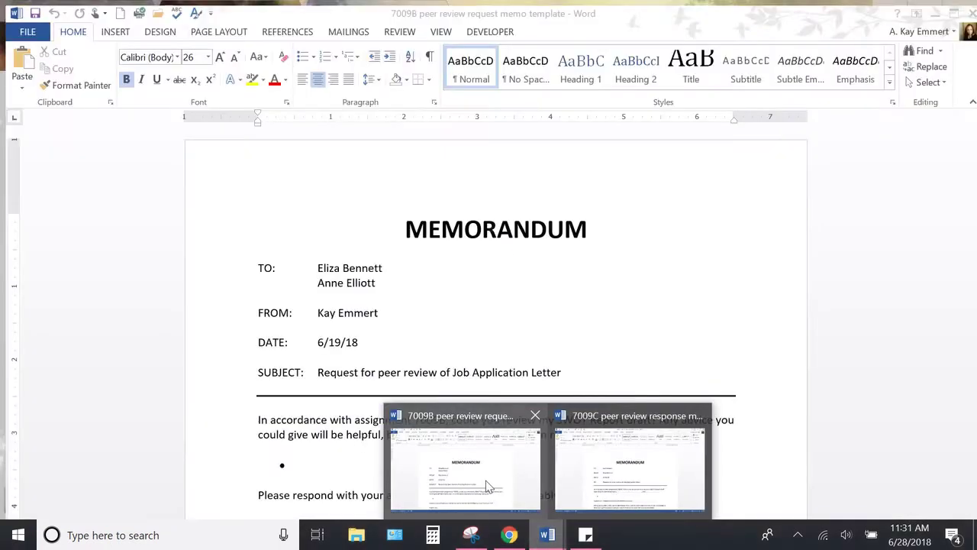
left_click(488, 486)
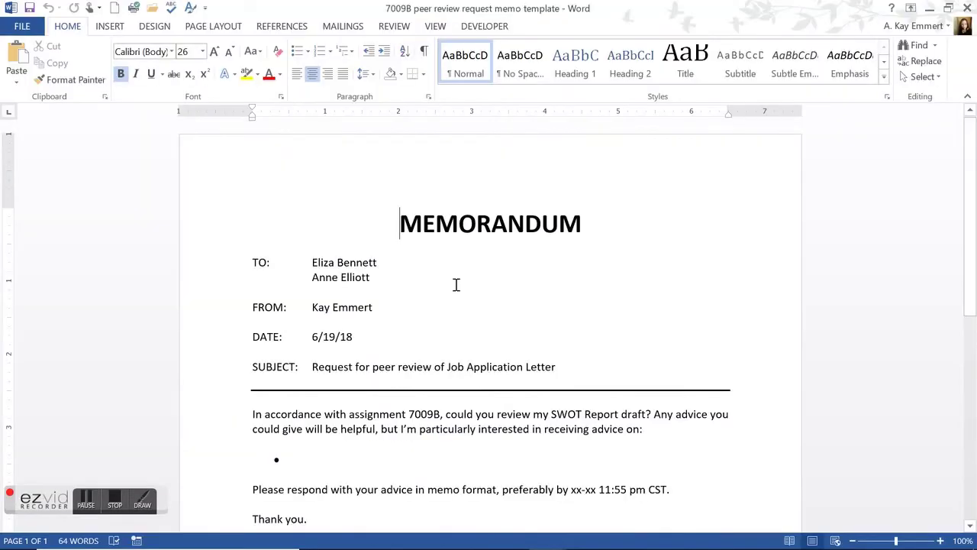
scroll(456, 284, "down", 2)
scroll(456, 284, "down", 3)
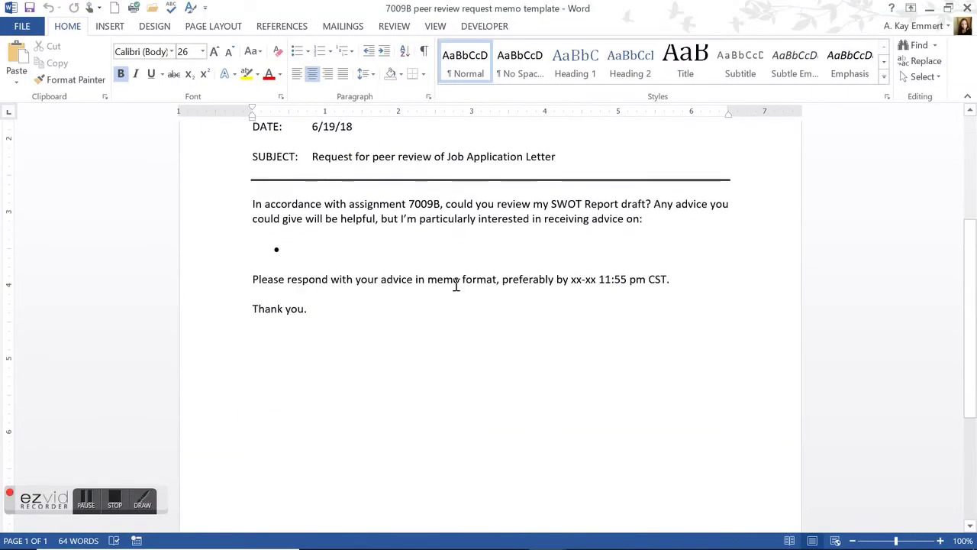
scroll(455, 284, "up", 5)
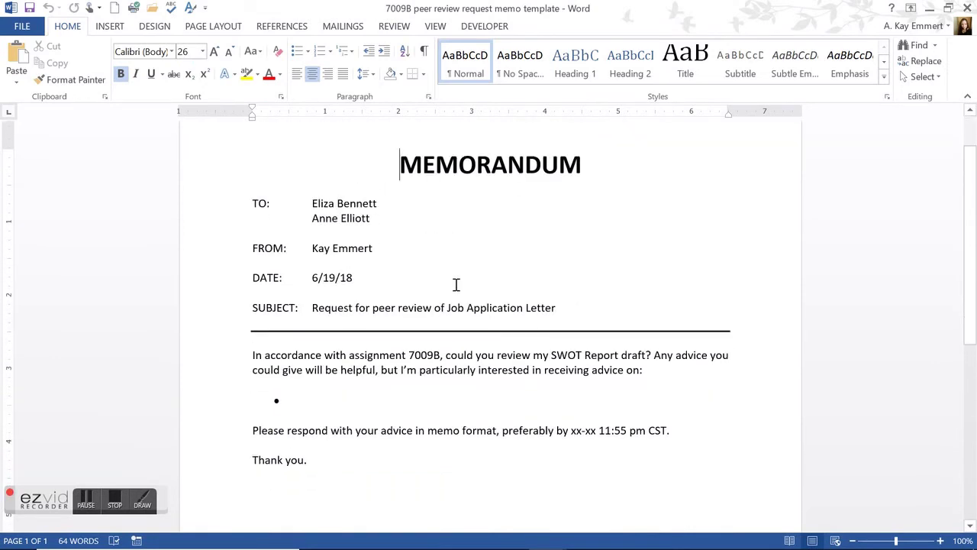
- Replace the subject 'Job Application Letter' with 'SWOT Report'
left_click_drag(557, 307, 448, 309)
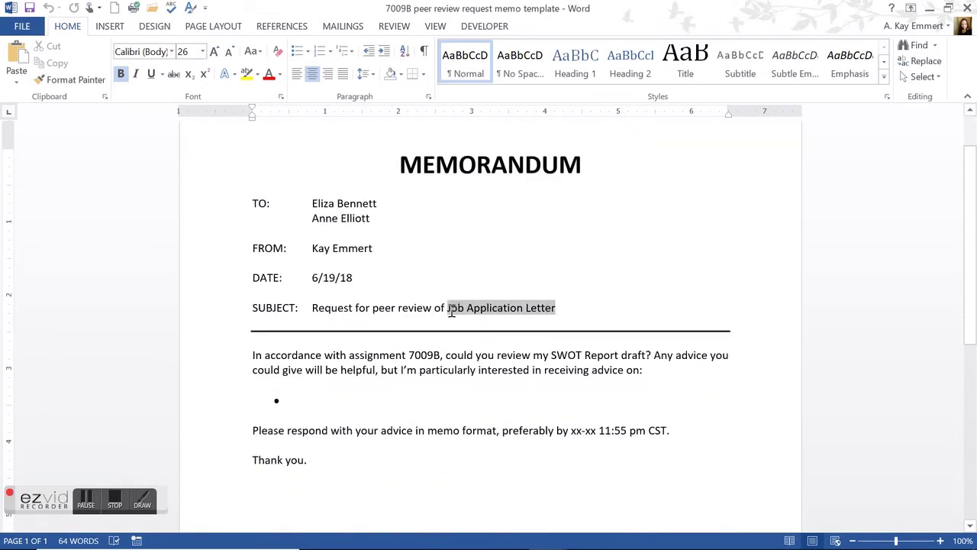
type("SWO")
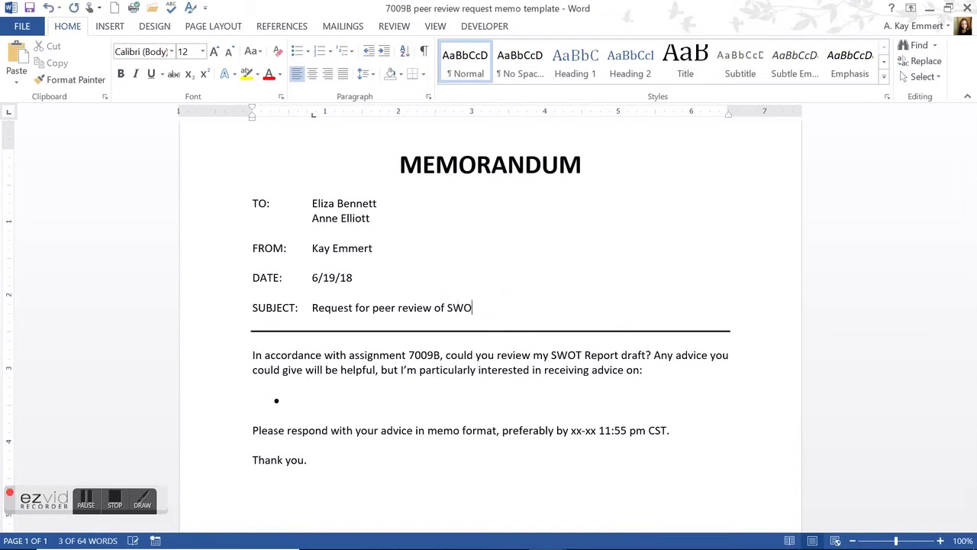
type("T Report")
left_click_drag(251, 307, 294, 312)
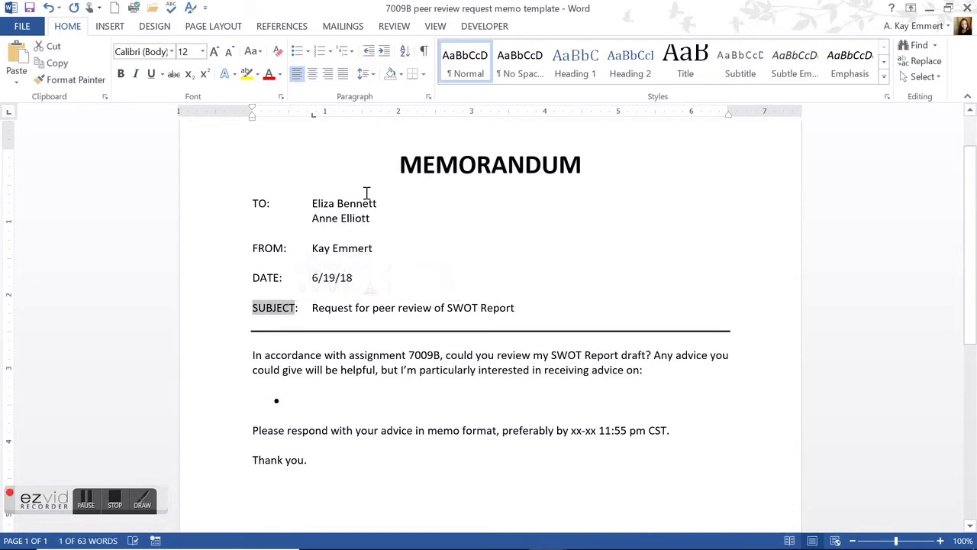
left_click(342, 202)
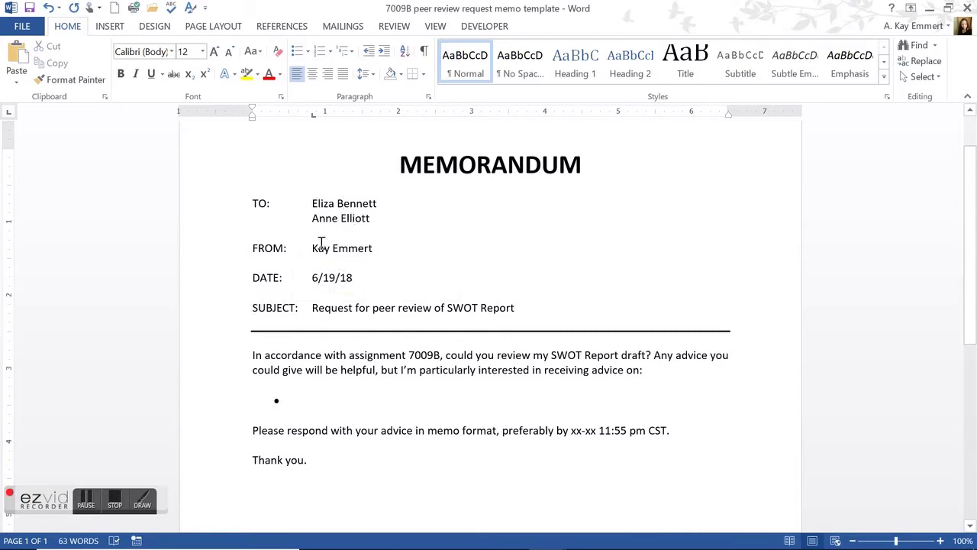
- Replace the FROM sender name with a '[your name]' placeholder, leaving the date unchanged
left_click_drag(310, 248, 370, 252)
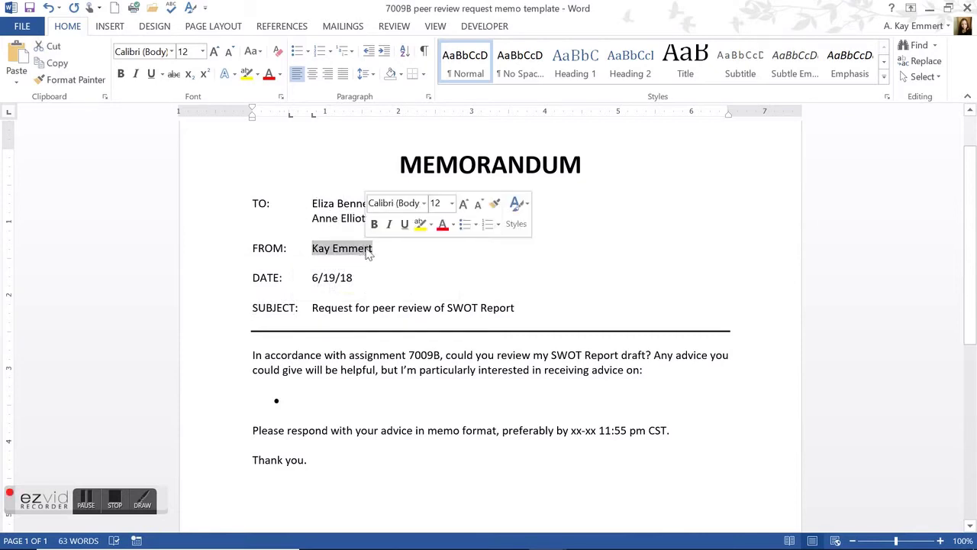
type("[your name")
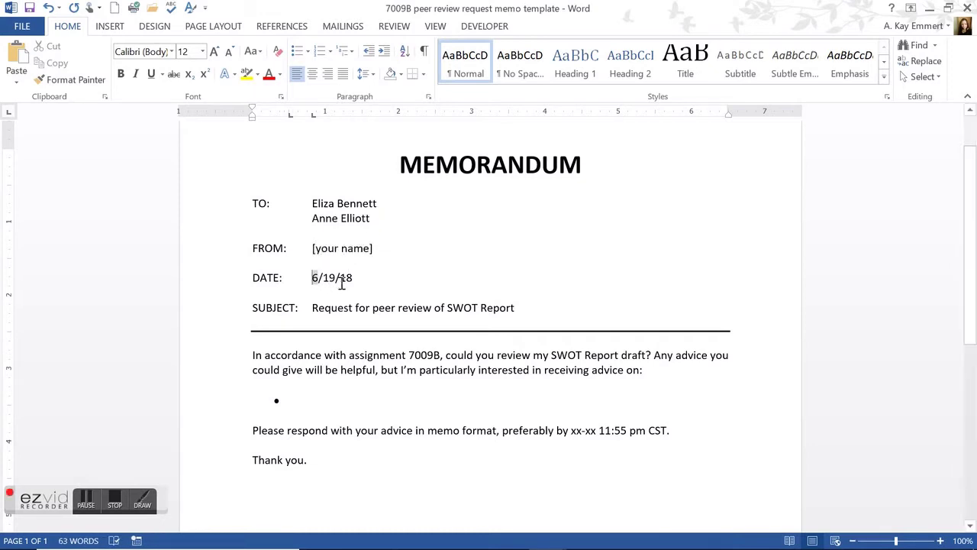
left_click_drag(312, 279, 351, 280)
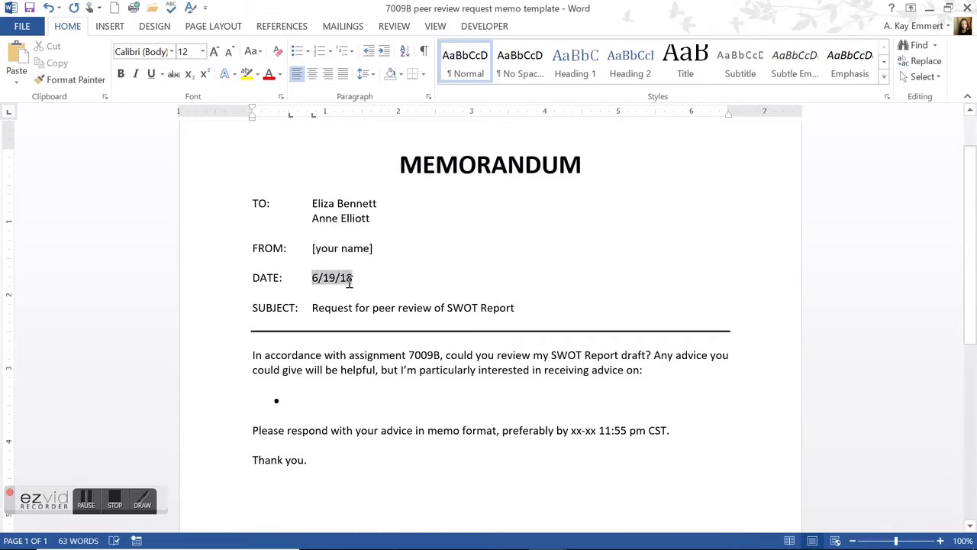
left_click(313, 369)
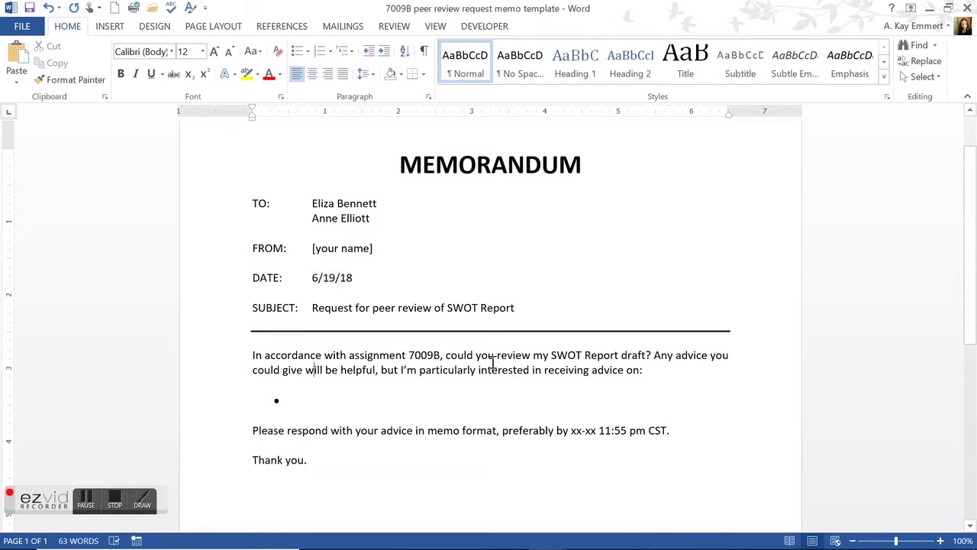
scroll(492, 362, "down", 1)
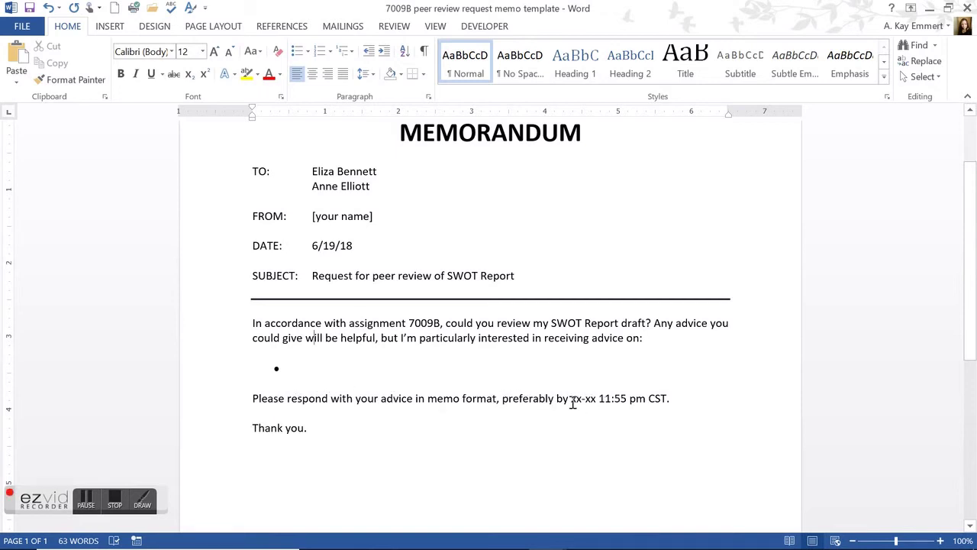
left_click_drag(597, 400, 671, 398)
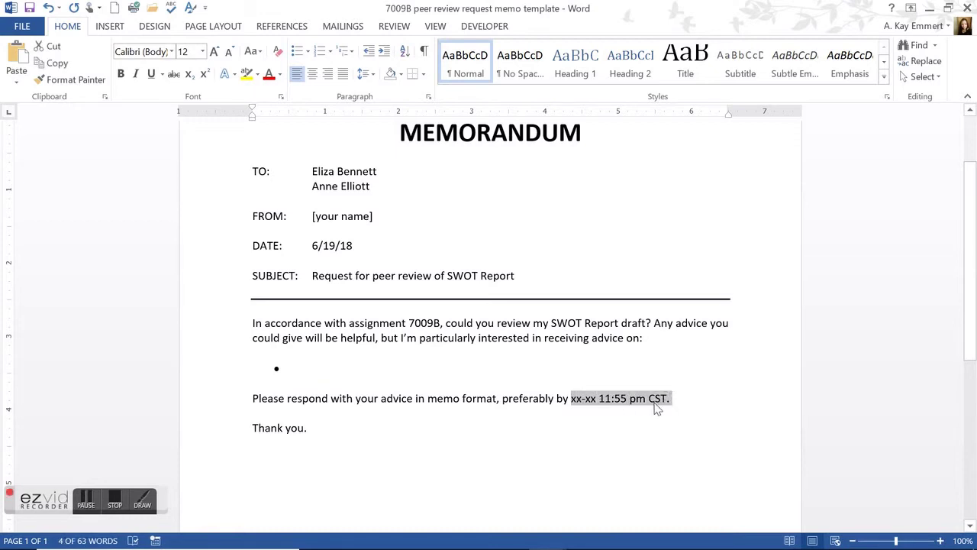
left_click(653, 399)
left_click_drag(650, 399, 670, 399)
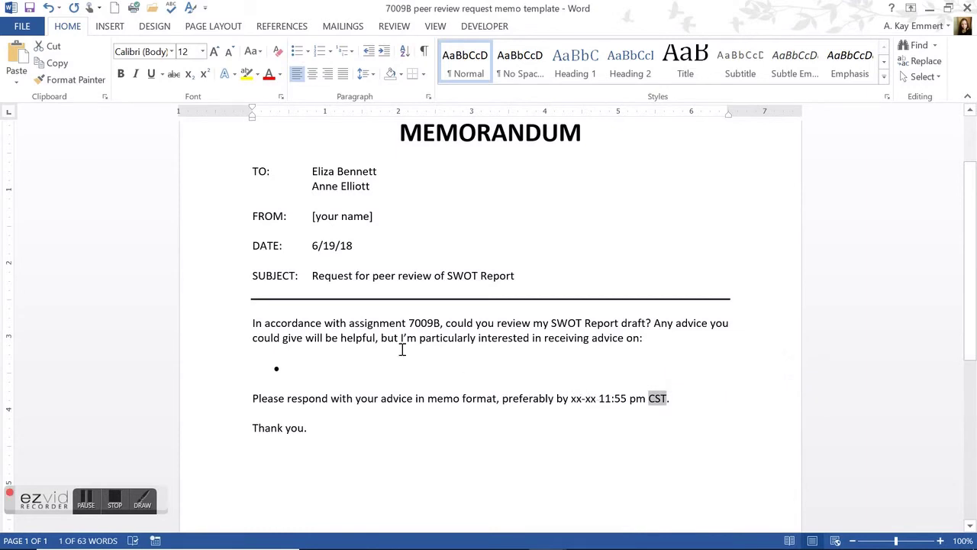
left_click(307, 343)
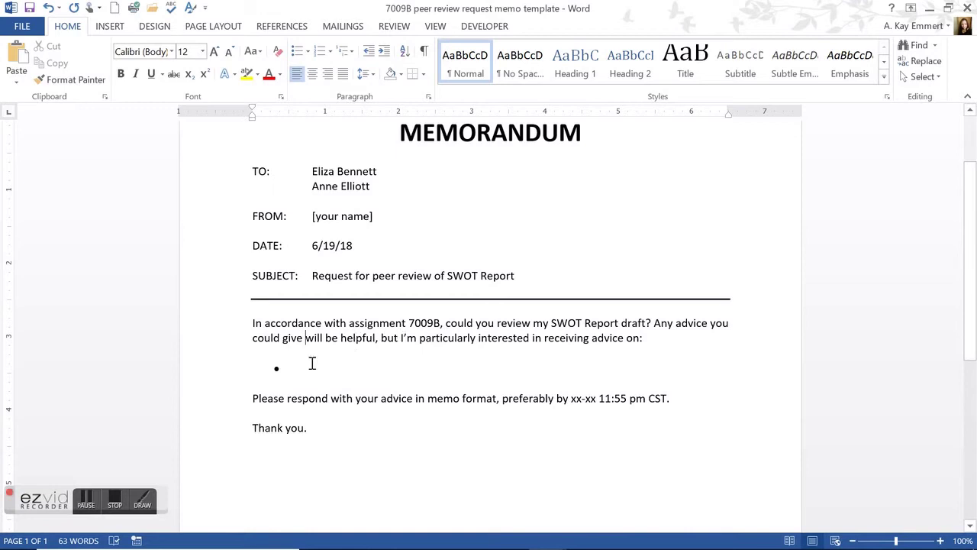
- Type '3-4 questions you want them to answer about your draft' into the empty bullet
left_click(288, 368)
type("34")
type("4 questions ")
type("you want them to answer about your draft")
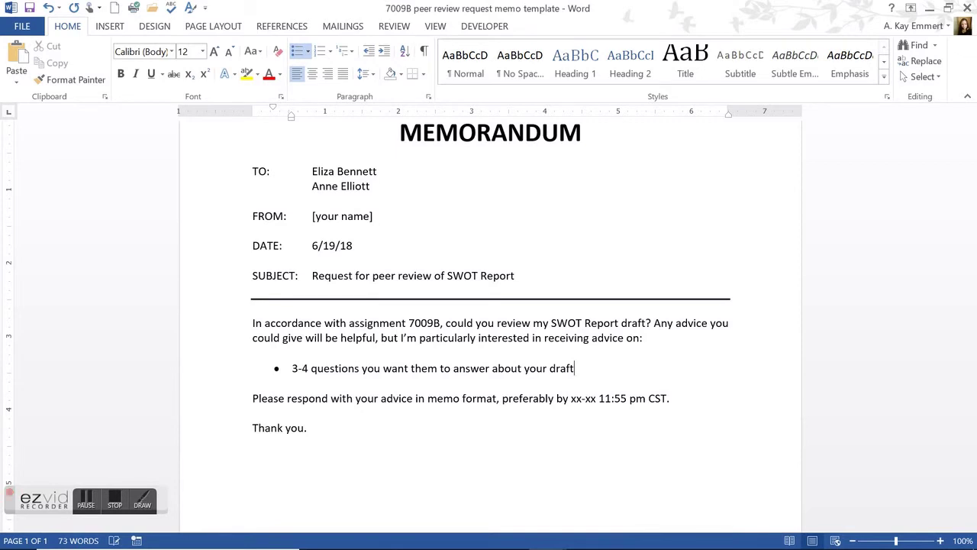
scroll(373, 337, "down", 3)
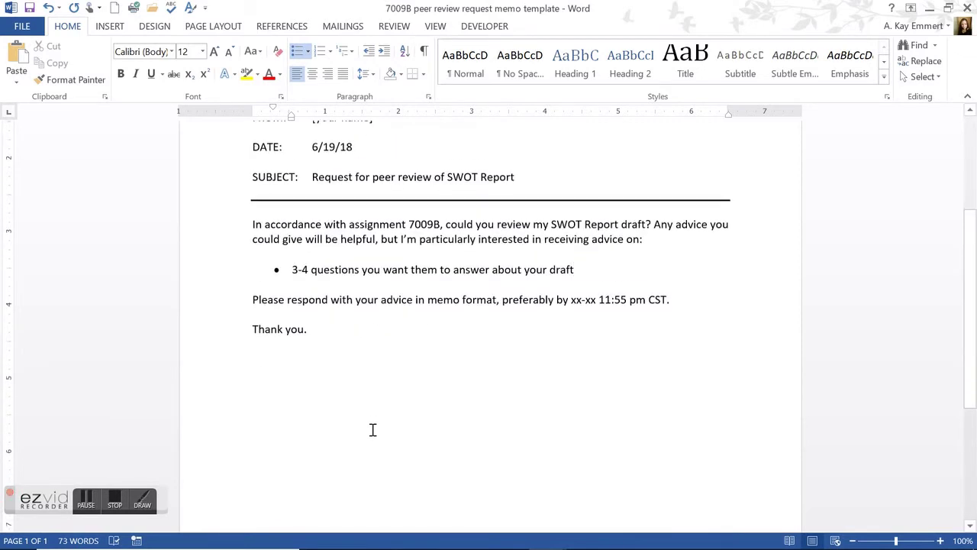
left_click(372, 337)
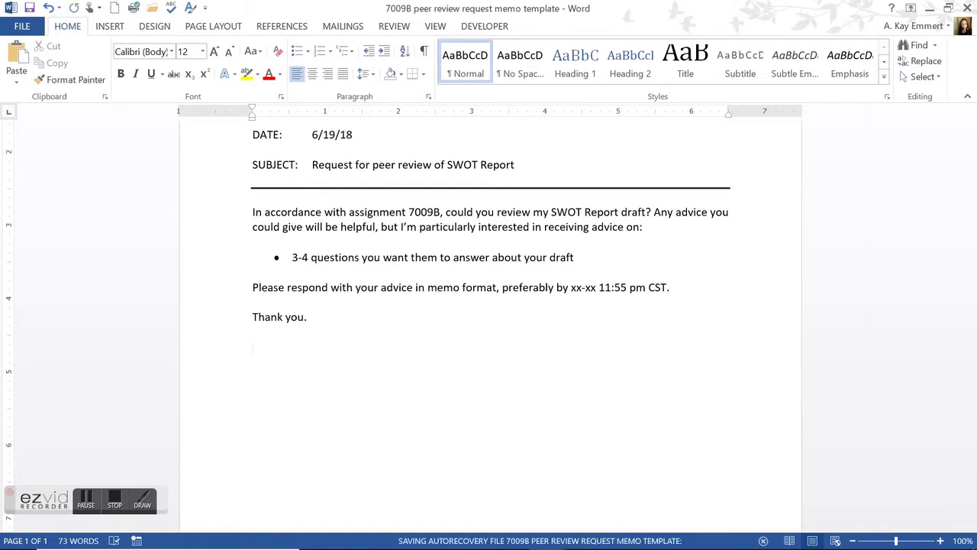
- Add note lines 'Logos – Opening – middle – closing' and 'Premise, Evidence, Concluding' below 'Thank you.'
type("Logos -")
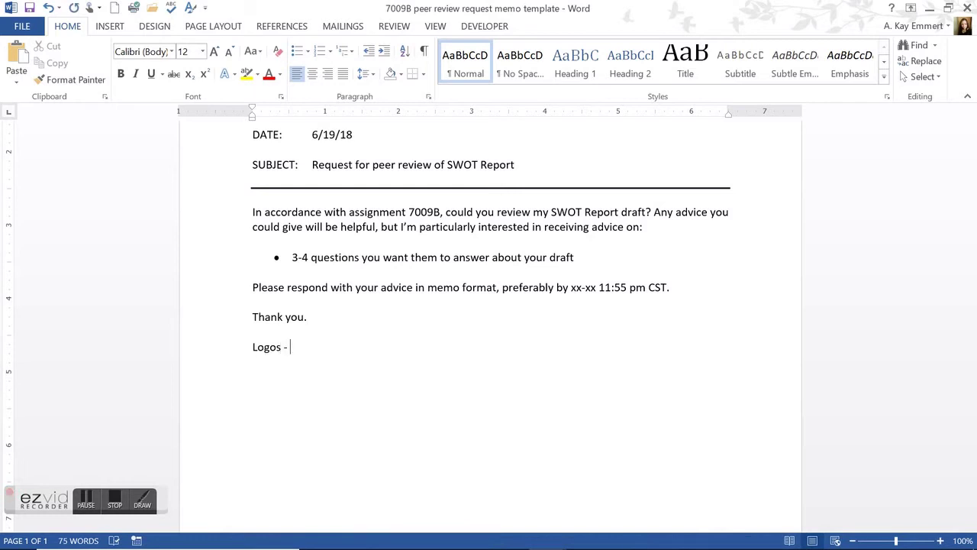
type("pening m")
key("BackSpace")
type("miidle")
key("BackSpace")
key("BackSpace")
key("BackSpace")
key("BackSpace")
type("dl")
key("BackSpace")
key("BackSpace")
key("BackSpace")
key("BackSpace")
key("BackSpace")
type("iddle - closing")
key("Return")
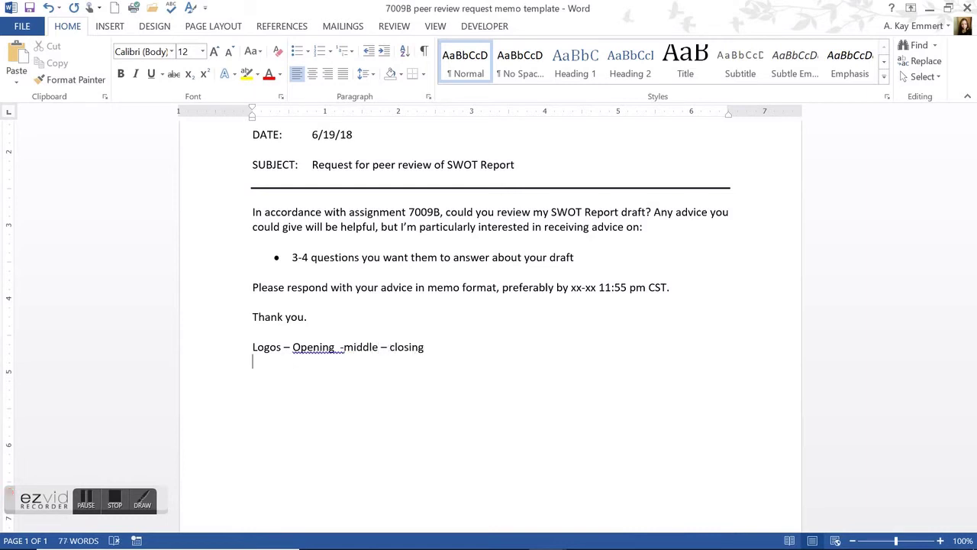
type("-Premise, E")
type("vidence, Concluding")
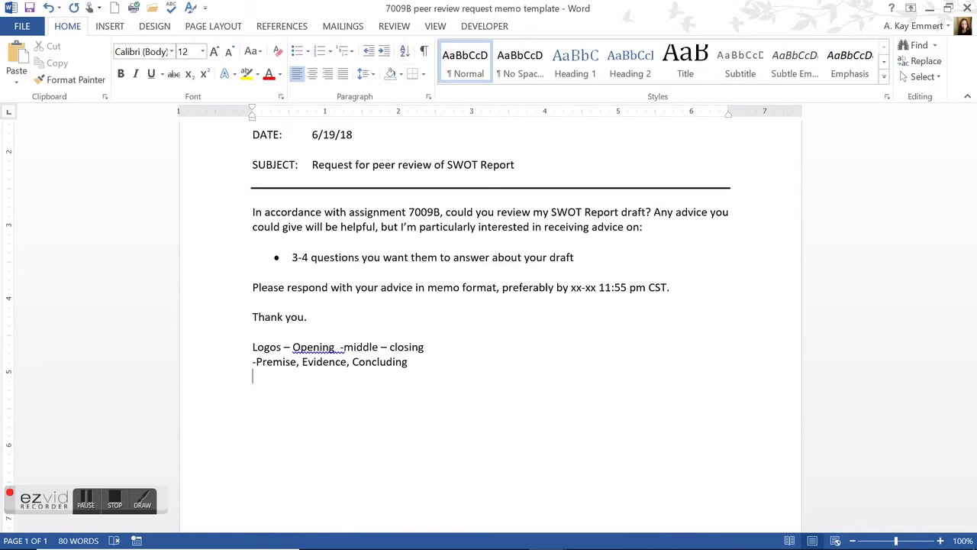
- Write the PATHOS note: topics in line with the business' values, S-W-O-T matching its identity
type("-W-O-")
type("T in ")
type("line with ")
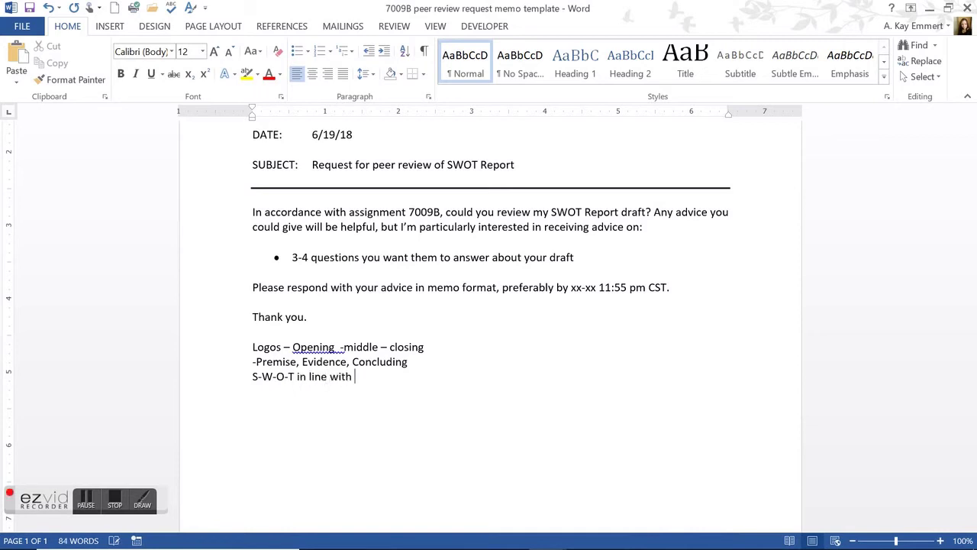
type("the identity of the business")
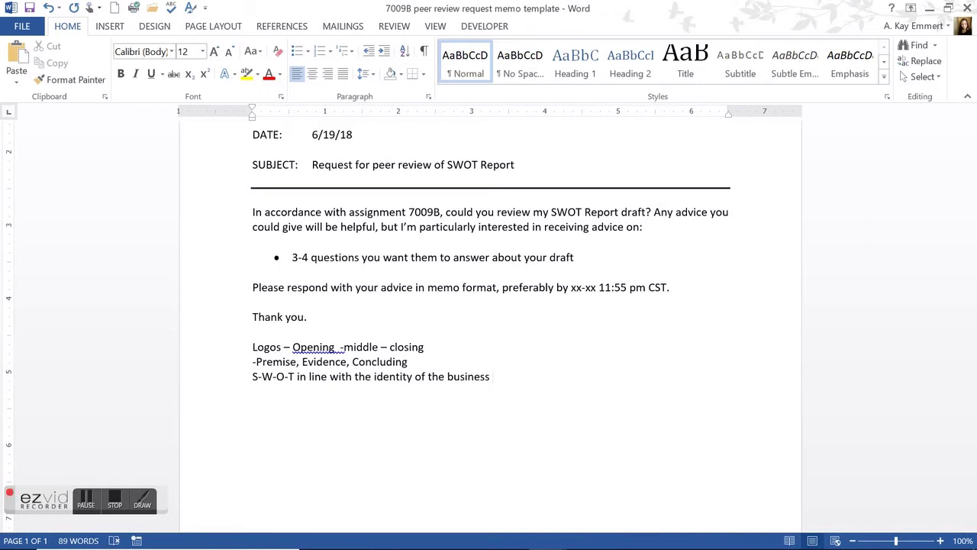
type("their values")
left_click(253, 376)
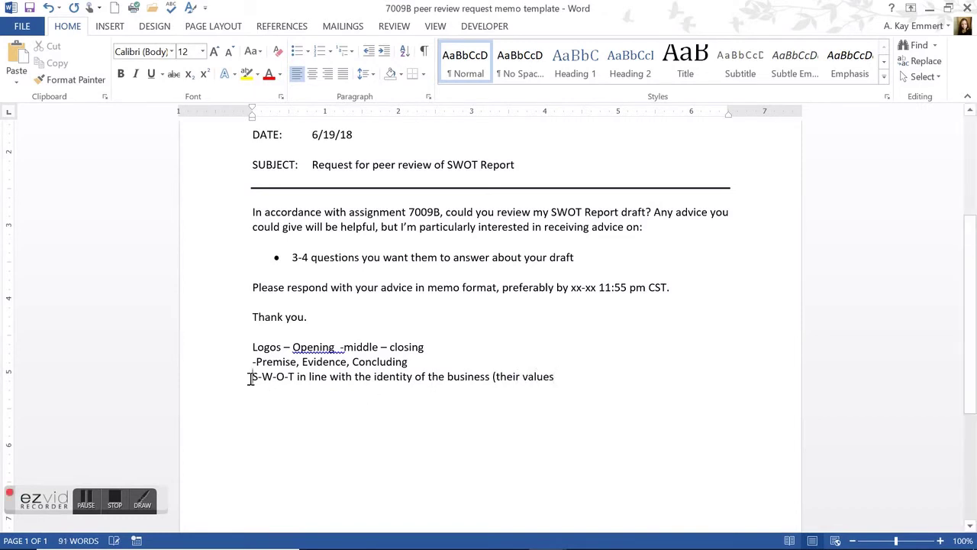
type("PATHOS - ")
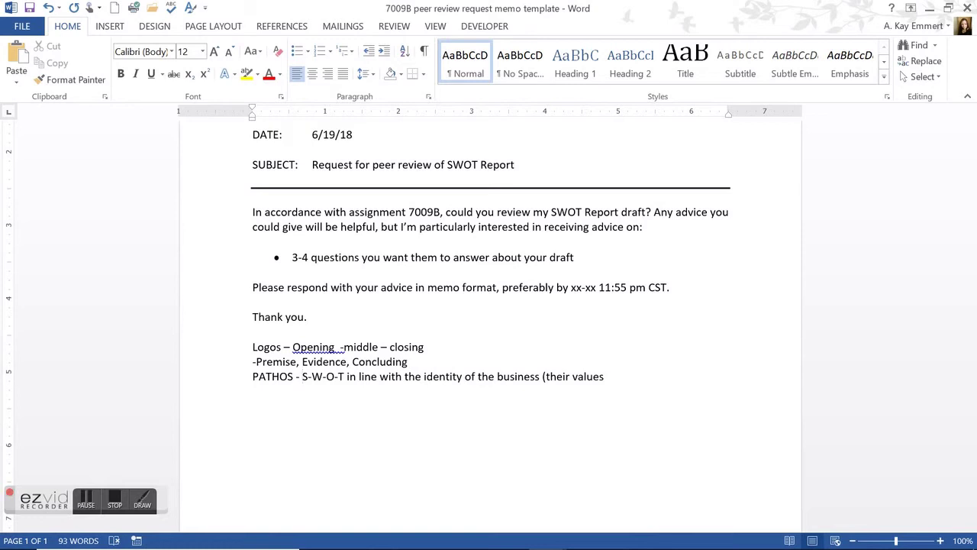
type("topics are in line with the business' values:")
- Add lines 'Qualitative evidence (as well as the logos-based quantitative)' and 'Tone – is appropriate to a SWOT'
left_click(382, 389)
key("Return")
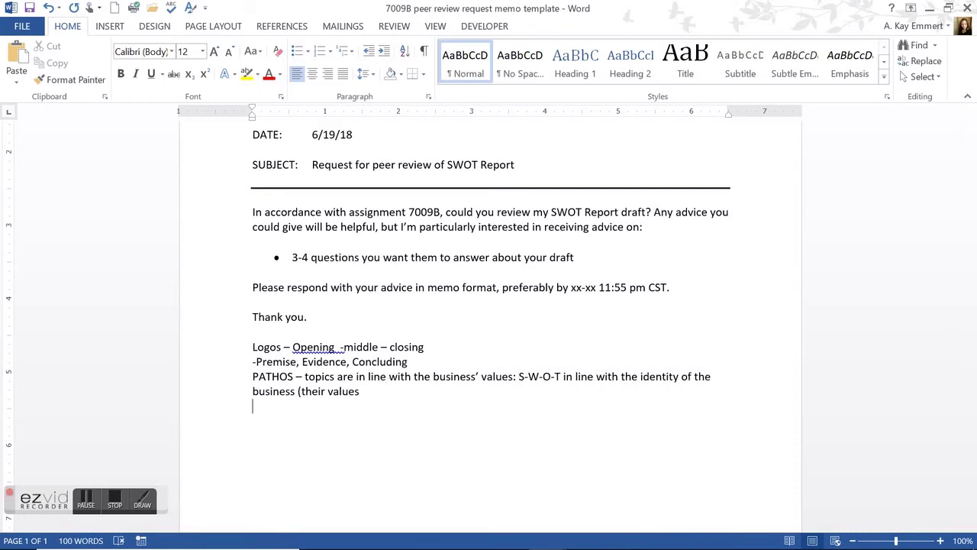
type("Qualitative evidence (as well as the logos-based quantitat")
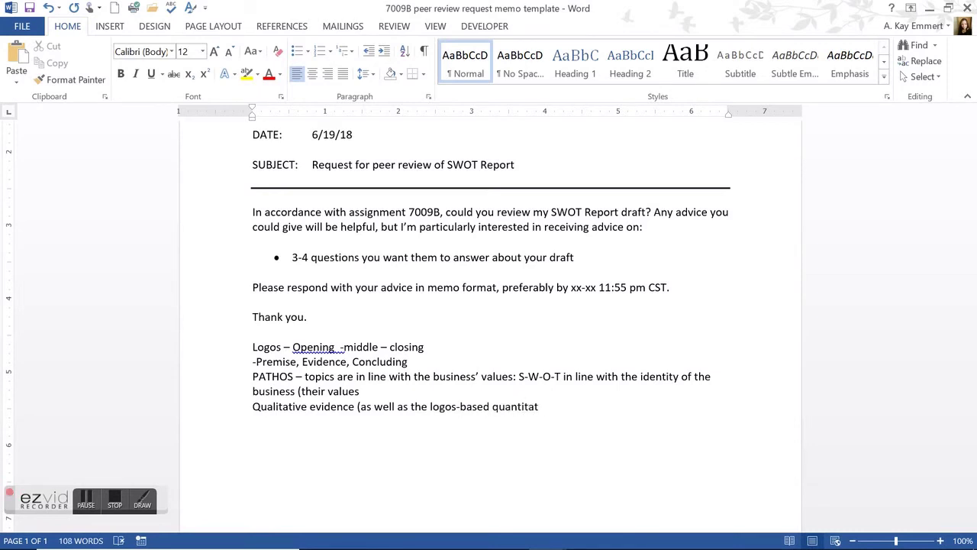
type("ive)")
type("Tone ")
type("- i")
type("s appropriate to a SWOT")
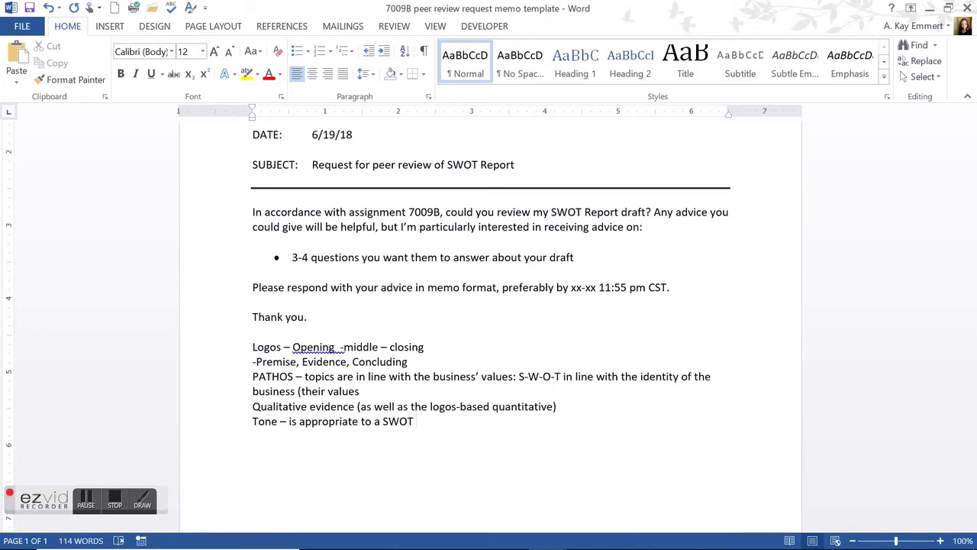
- Add note lines 'Visual design – client-ready' and 'Style from our readings', leaving a blank line after
key("Return")
type("Visual design - ")
type("client-ready")
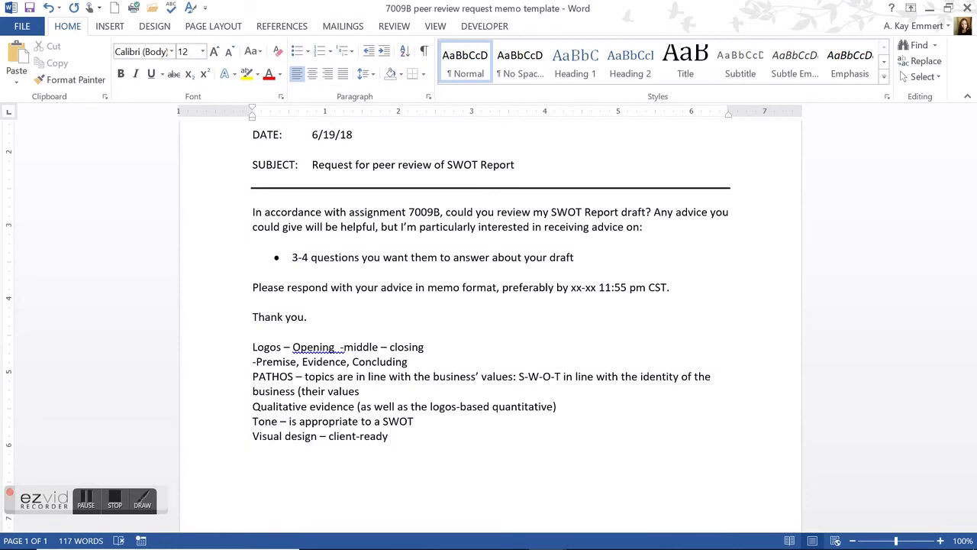
key("Return")
type("Style ")
type("from our readings")
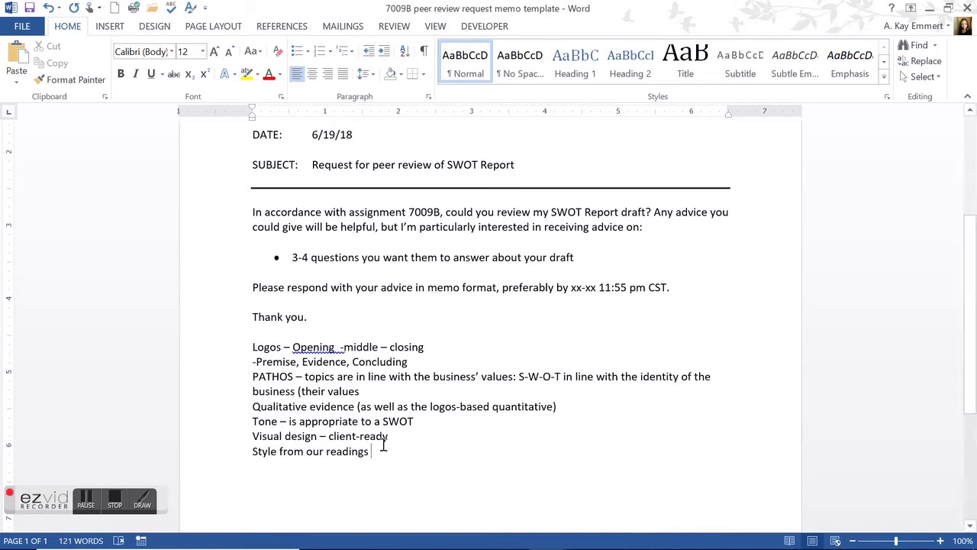
key("Return")
key("Return")
key("Return")
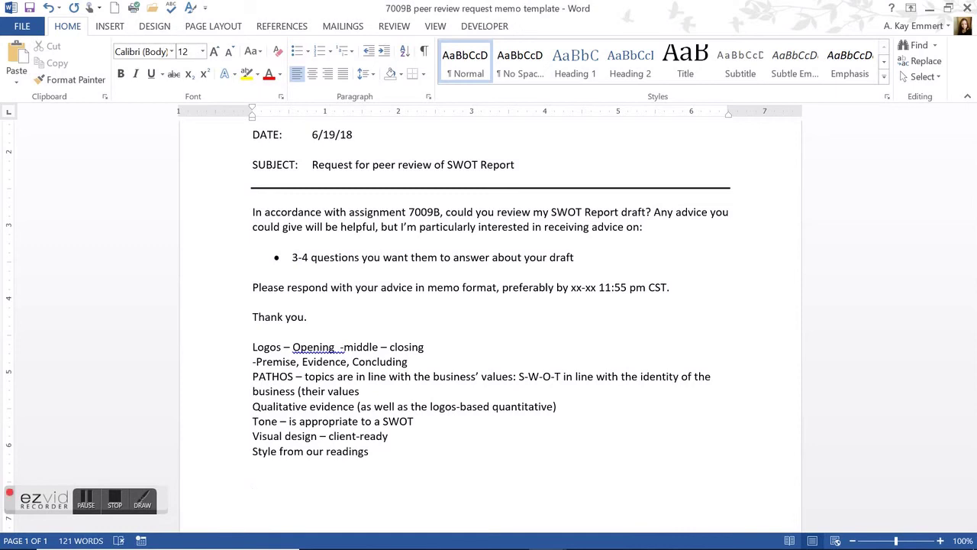
- Add questions 'Do the point in each section belong there?' and 'Do these strengths (etc) look like strengths? (logos)'
type("Do ")
type("t")
key("BackSpace")
type("the point in each section belong there?")
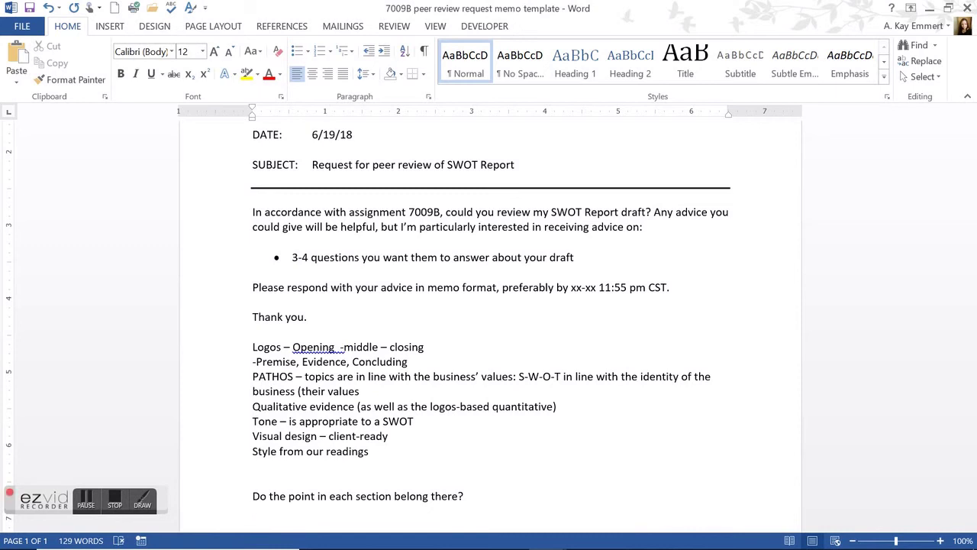
type("Do these strengths (etc) look like strengths?")
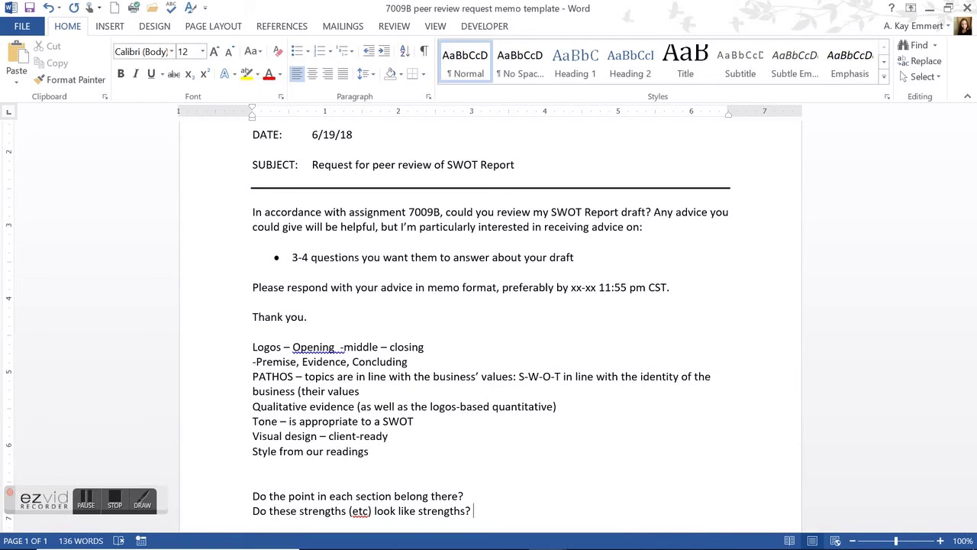
type("(logos)")
key("Return")
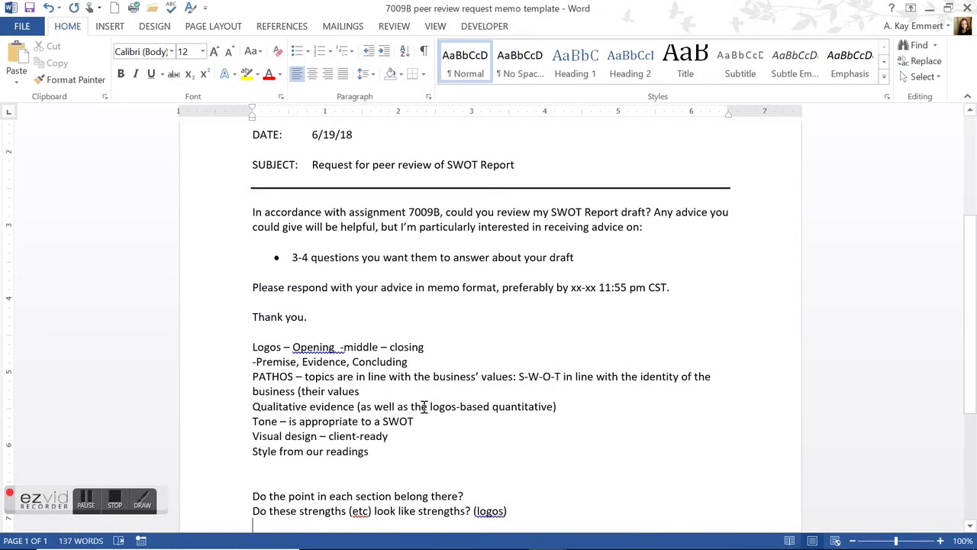
- Add 'Conclusion: Is your recommendation clearly a result of what we learned in the SWOT'
scroll(492, 336, "down", 1)
type("Conclusion")
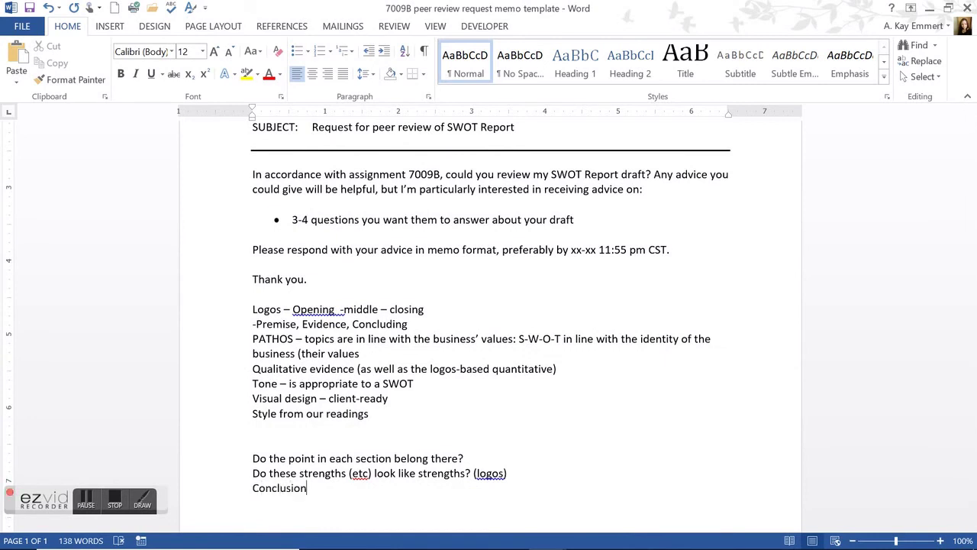
type(": Is your recoo")
key("BackSpace")
type("mmendation clearly a result of ")
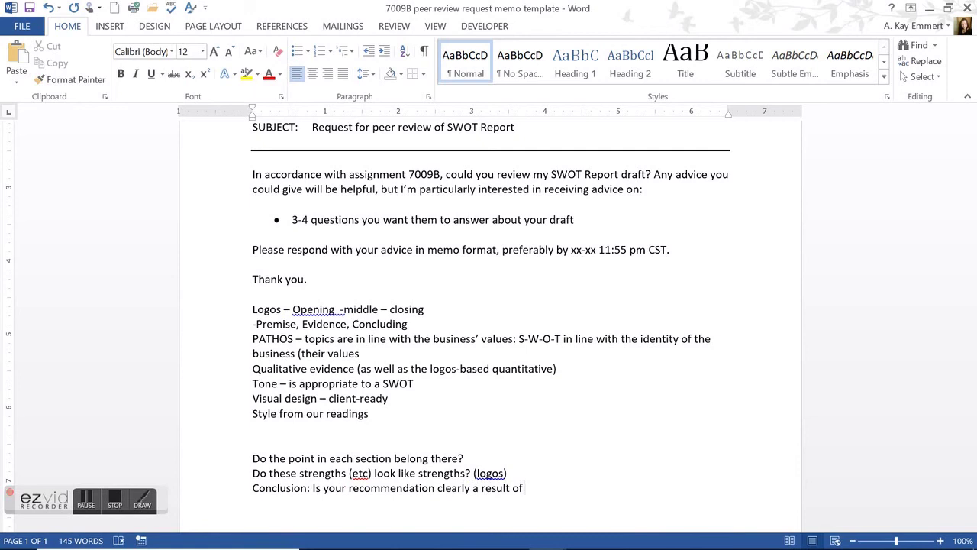
type("what we learned in the SWOT")
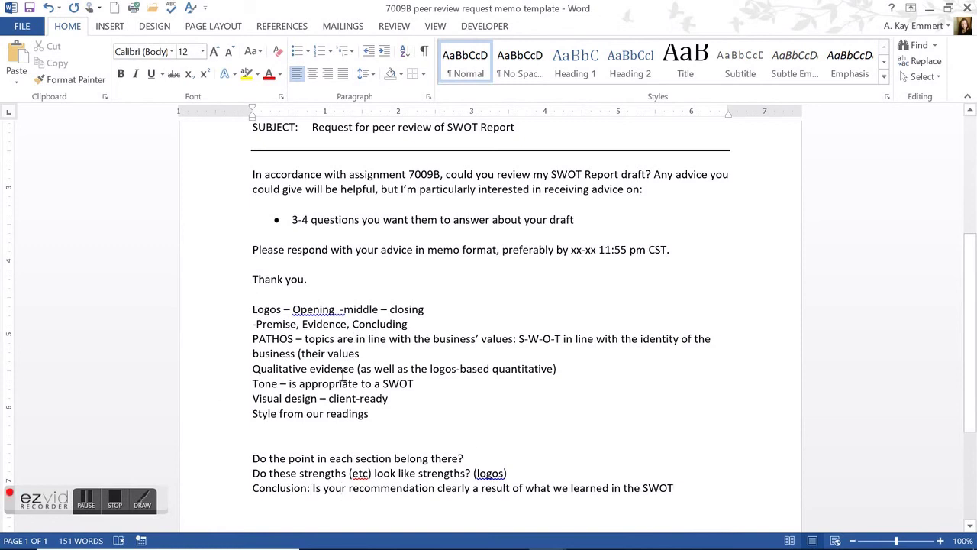
- Add a new bullet under '3-4 questions' reading 'avoid yes-no questions'
scroll(358, 405, "up", 1)
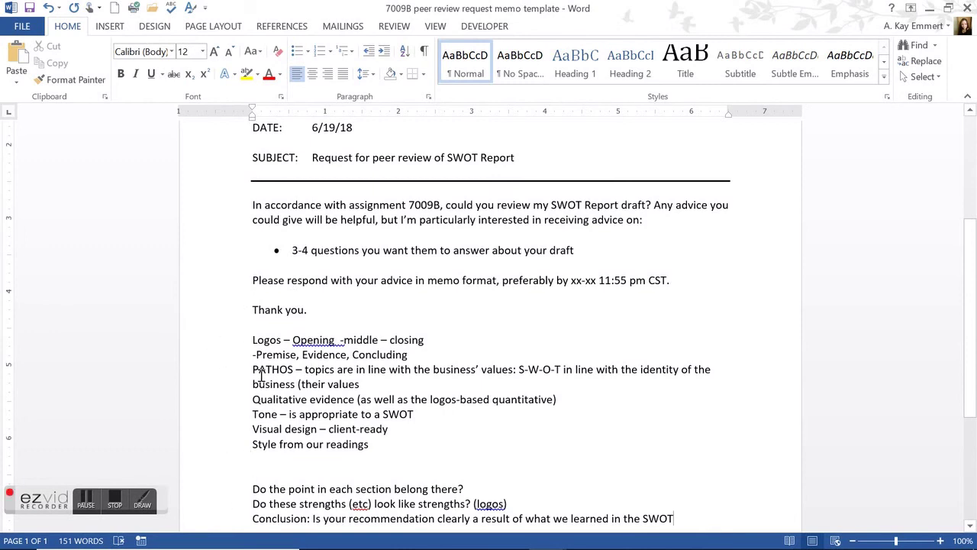
scroll(259, 371, "down", 3)
scroll(356, 204, "up", 1)
left_click(294, 187)
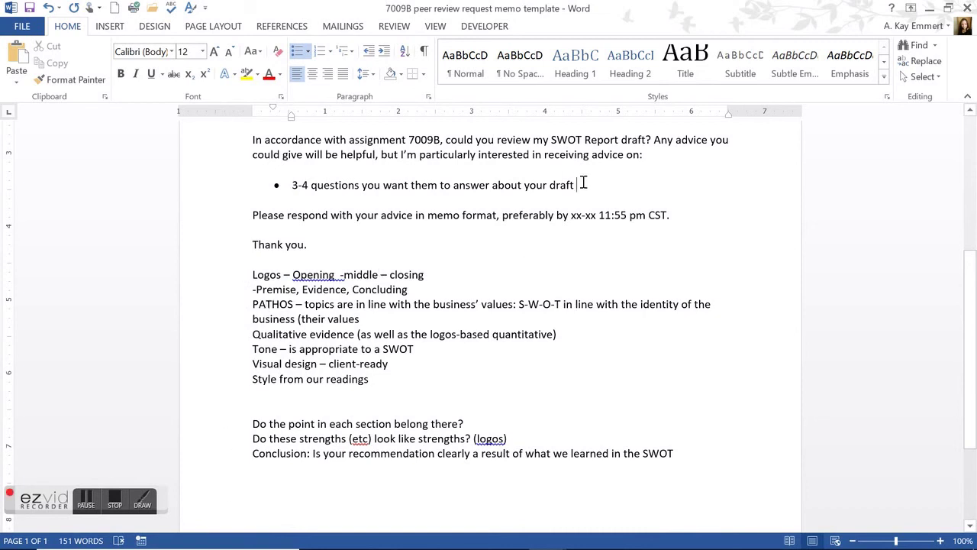
key("Return")
type("put your question")
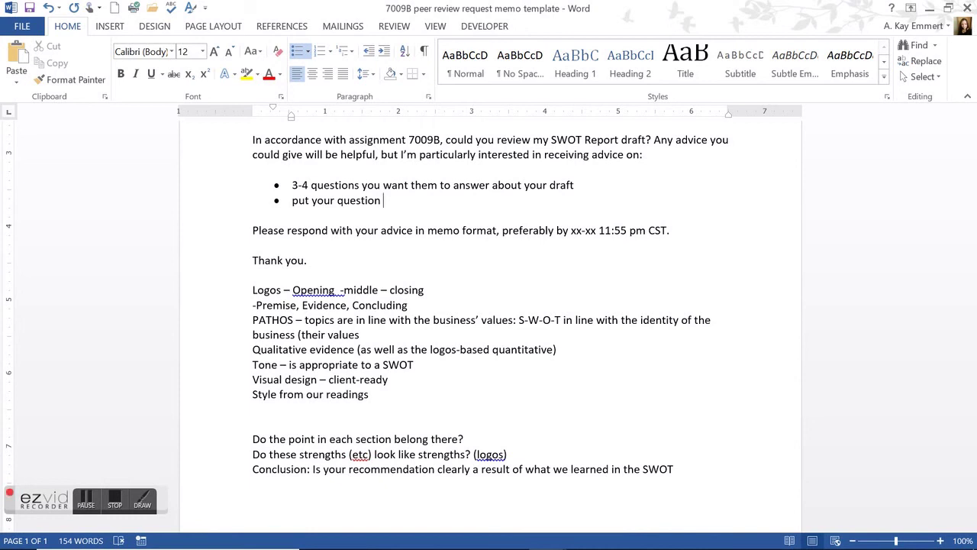
key("BackSpace")
key("BackSpace")
key("BackSpace")
key("BackSpace")
key("BackSpace")
key("BackSpace")
key("BackSpace")
key("BackSpace")
key("BackSpace")
type("avoid yes-no questions")
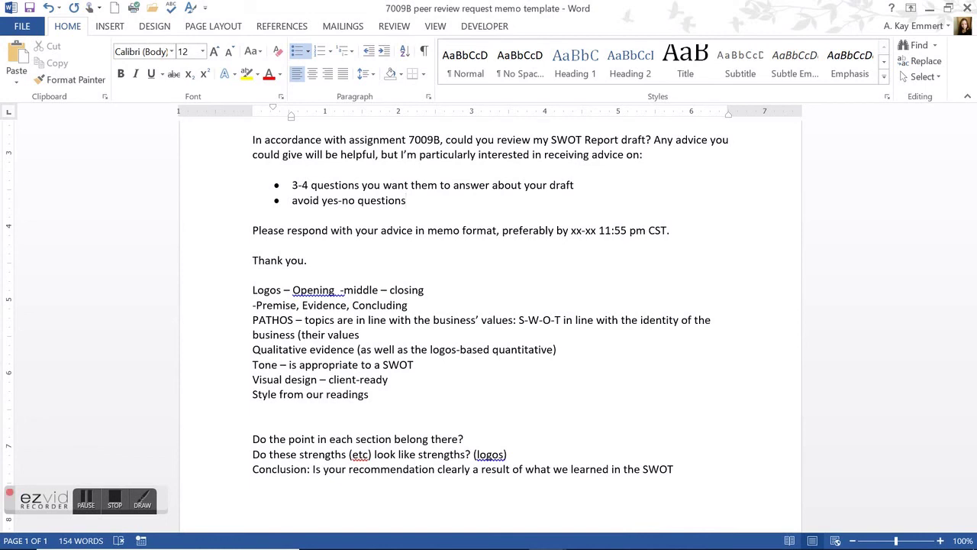
- Complete it with '– you want advice' and add a 'Does my logos look good?' bullet
type("-no questions – you awnt advi")
key("BackSpace")
key("BackSpace")
key("BackSpace")
key("BackSpace")
key("BackSpace")
key("BackSpace")
type("want advice")
key("Return")
type("Does my logos look good?")
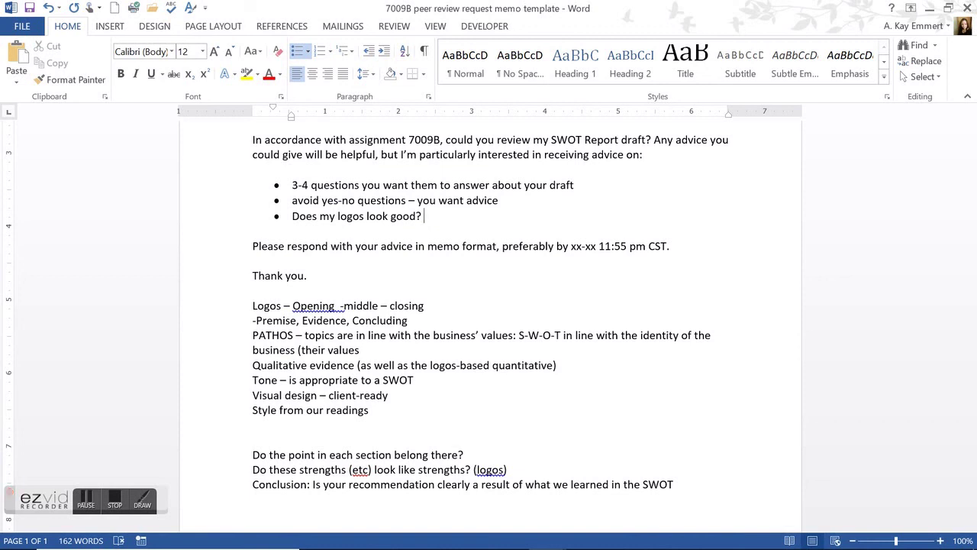
- Add 'Where can my logos be improved?' to the logos bullet, then an unbulleted line 'How can I make my premises more specific?'
type("Where can my logos be improved?")
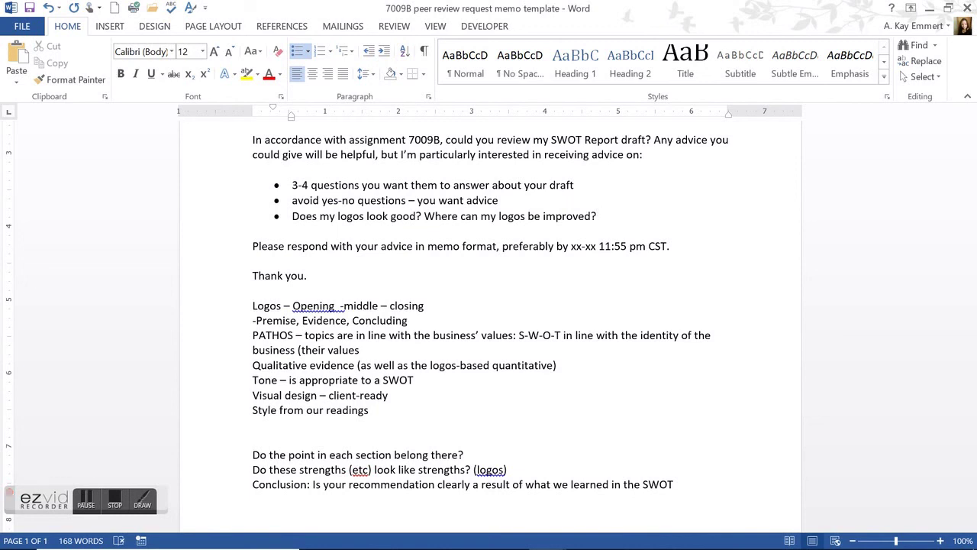
key("Return")
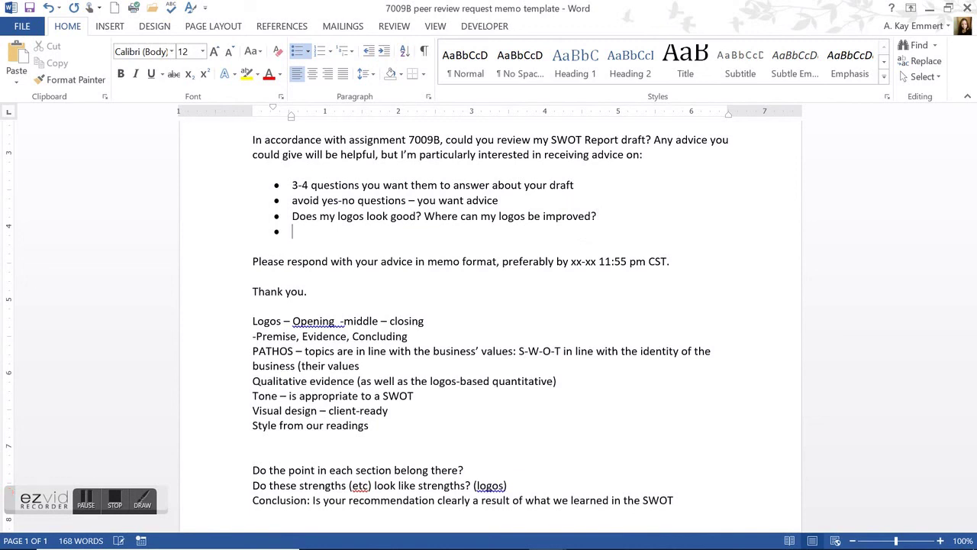
type("Where")
key("BackSpace")
key("BackSpace")
key("BackSpace")
key("BackSpace")
key("BackSpace")
key("BackSpace")
type("H")
type("w can I make my premises to")
key("BackSpace")
key("BackSpace")
type("more specific?")
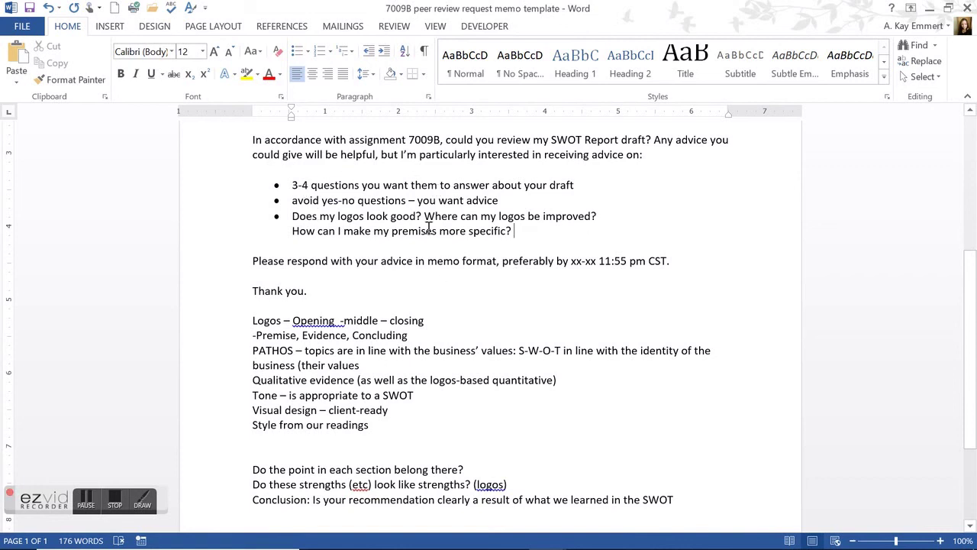
scroll(429, 227, "down", 1)
scroll(430, 227, "up", 2)
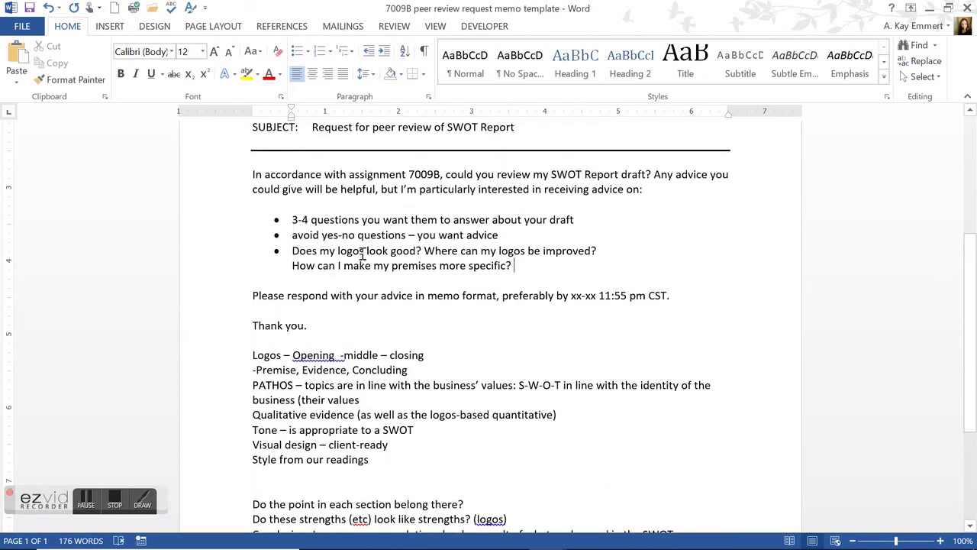
left_click(224, 269)
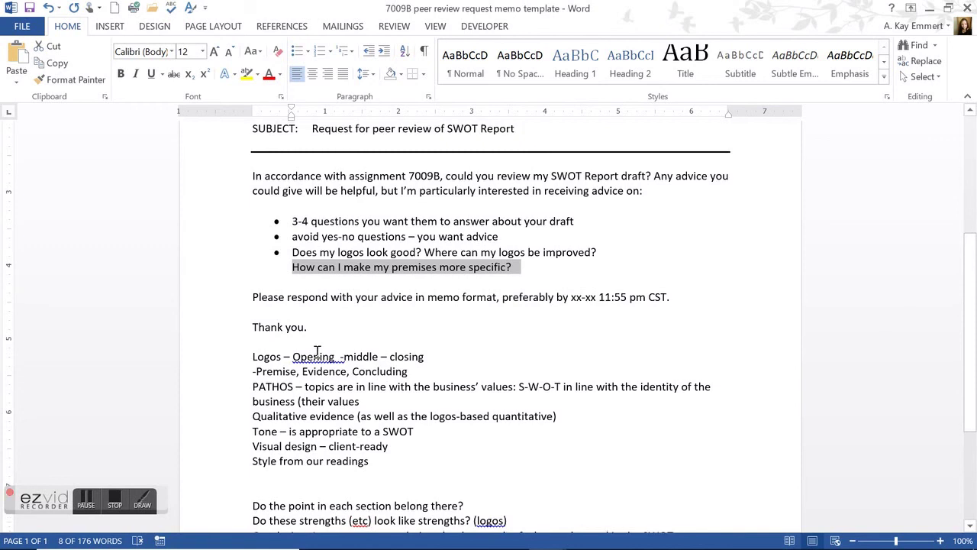
scroll(316, 351, "up", 2)
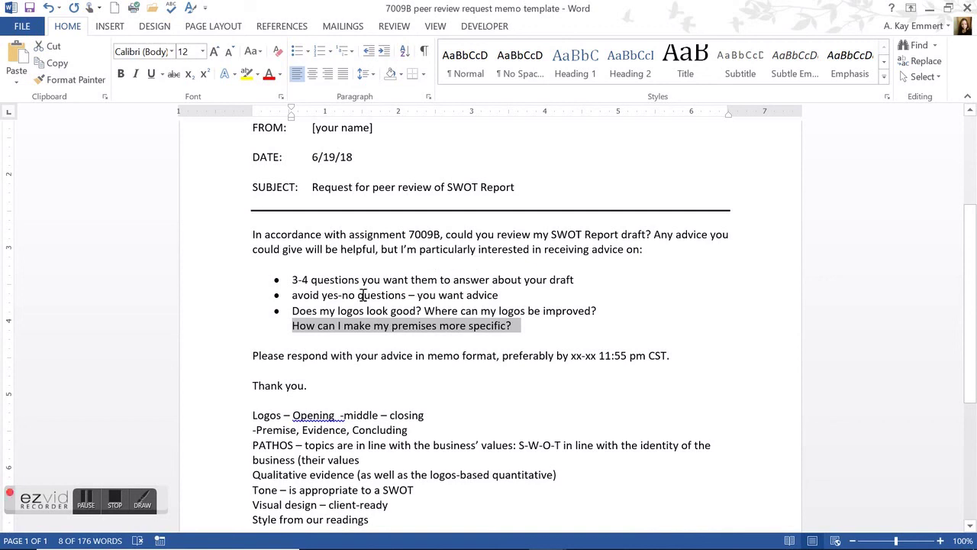
- Return to the Learn@Illinois course page listing 7009 SWOT Report Parts B–D and memo templates
left_click(508, 538)
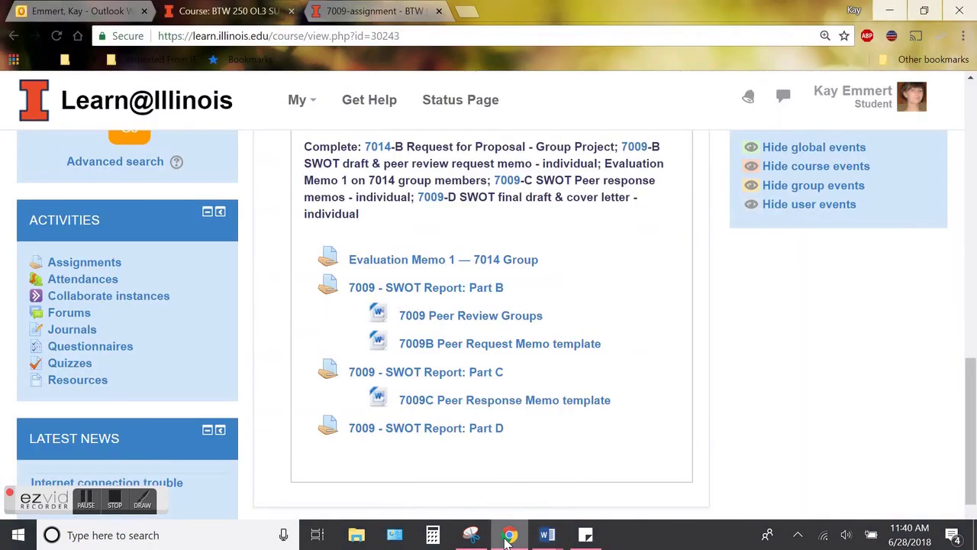